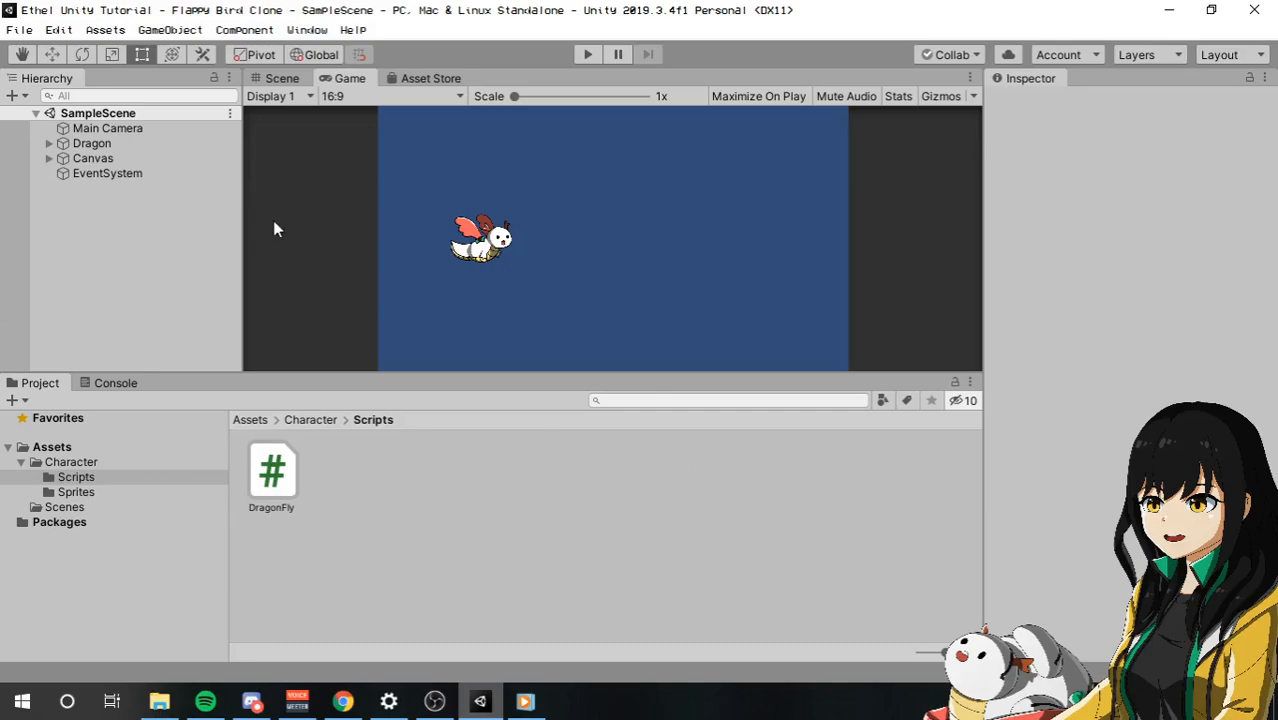
- Run the game briefly to check the dragon's movement, stop it, and return to the Scene view
left_click(591, 56)
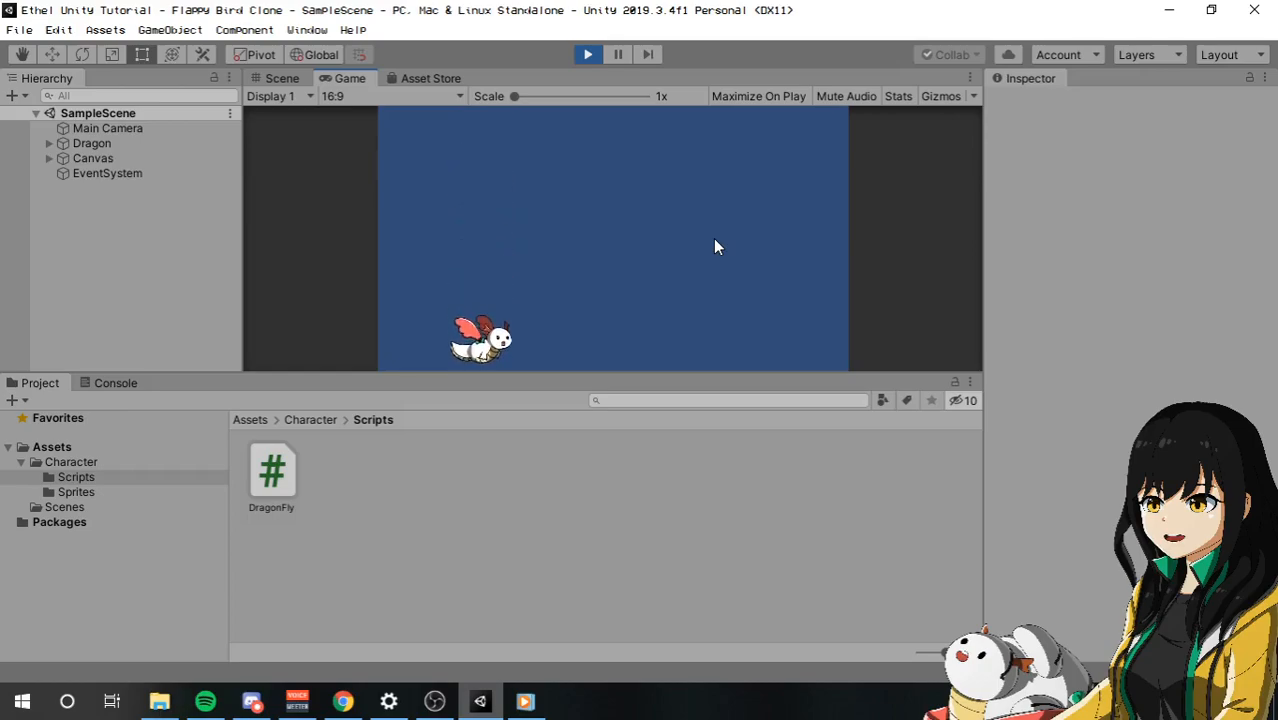
left_click(588, 55)
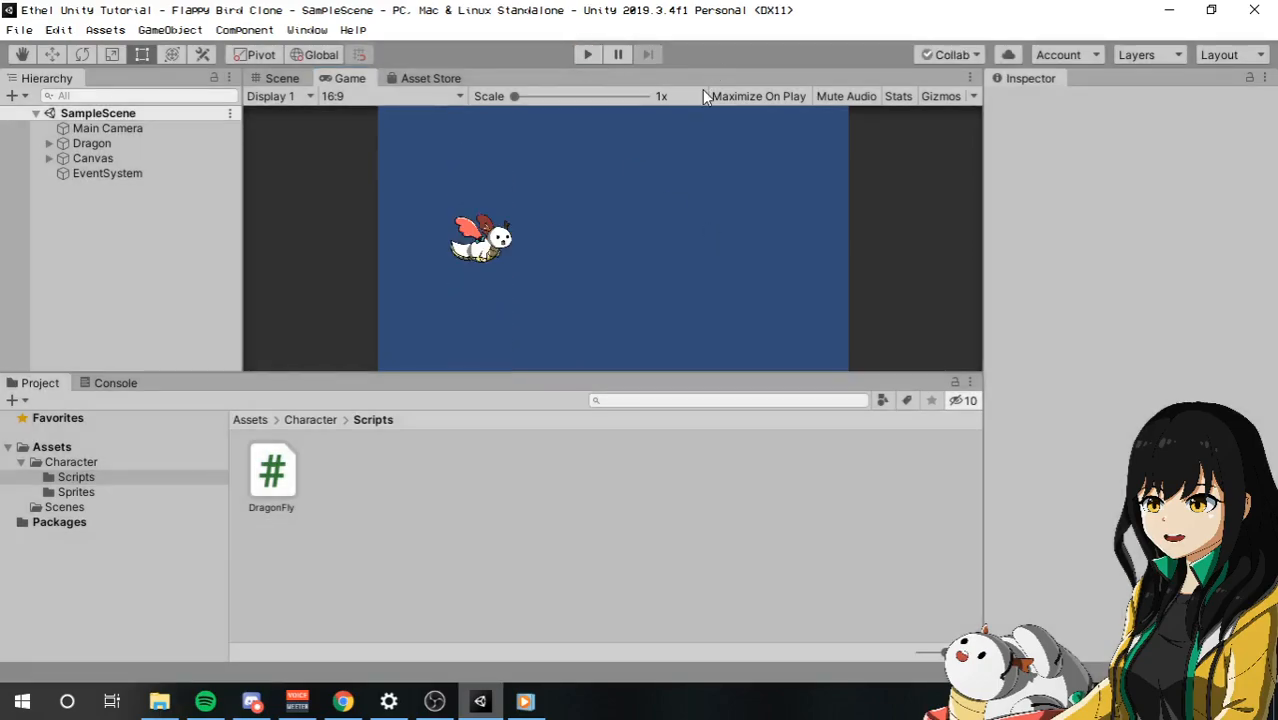
left_click(277, 78)
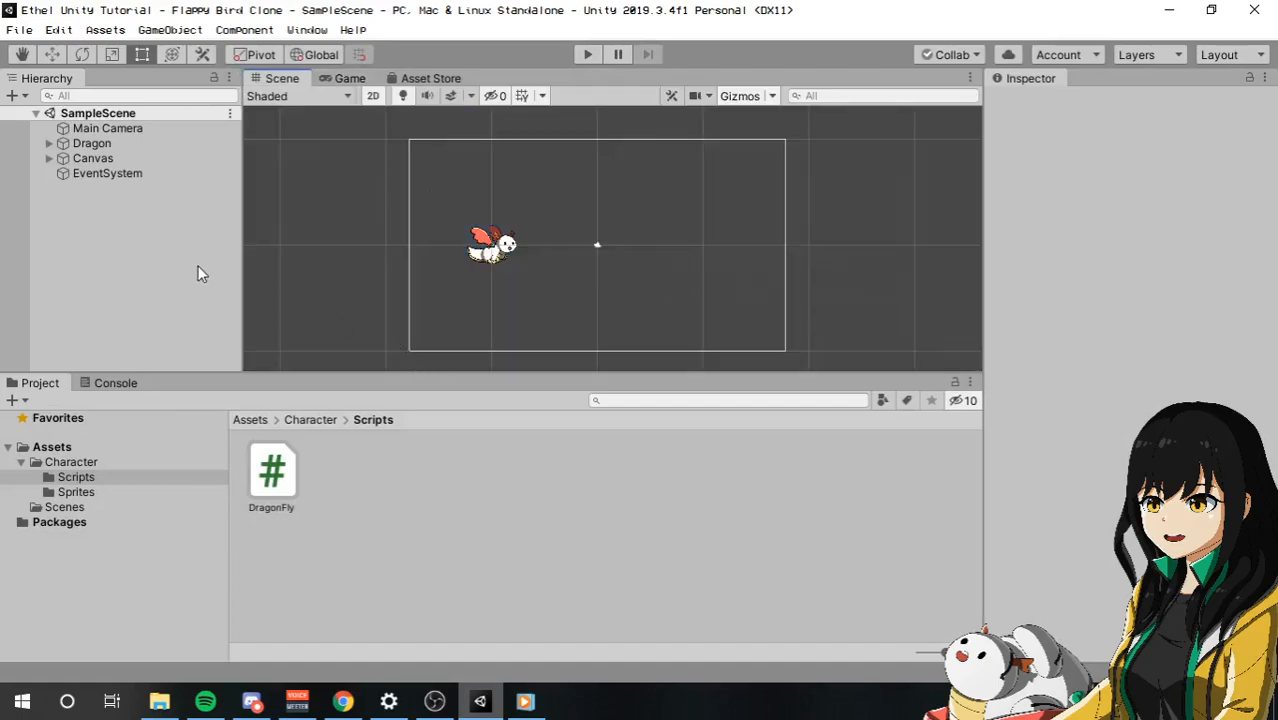
- Create an empty object named Environment at the root of the scene and reset its transform
left_click(88, 253)
right_click(88, 251)
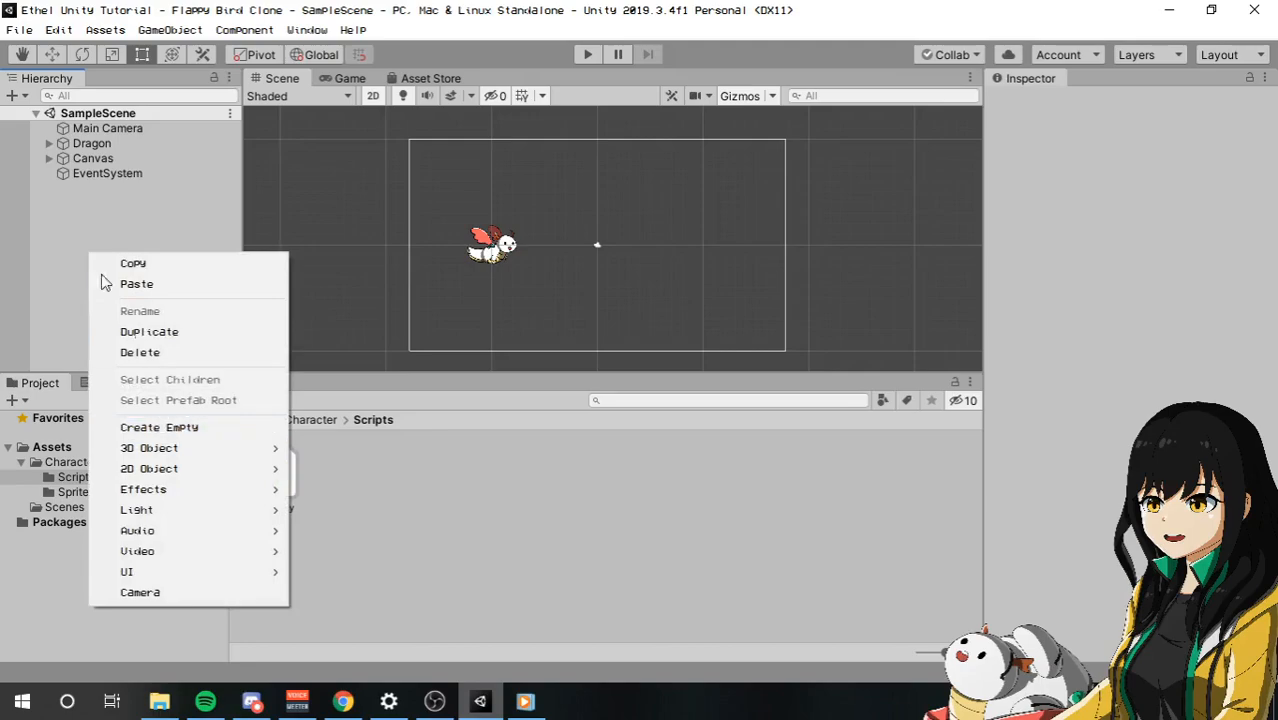
left_click(218, 428)
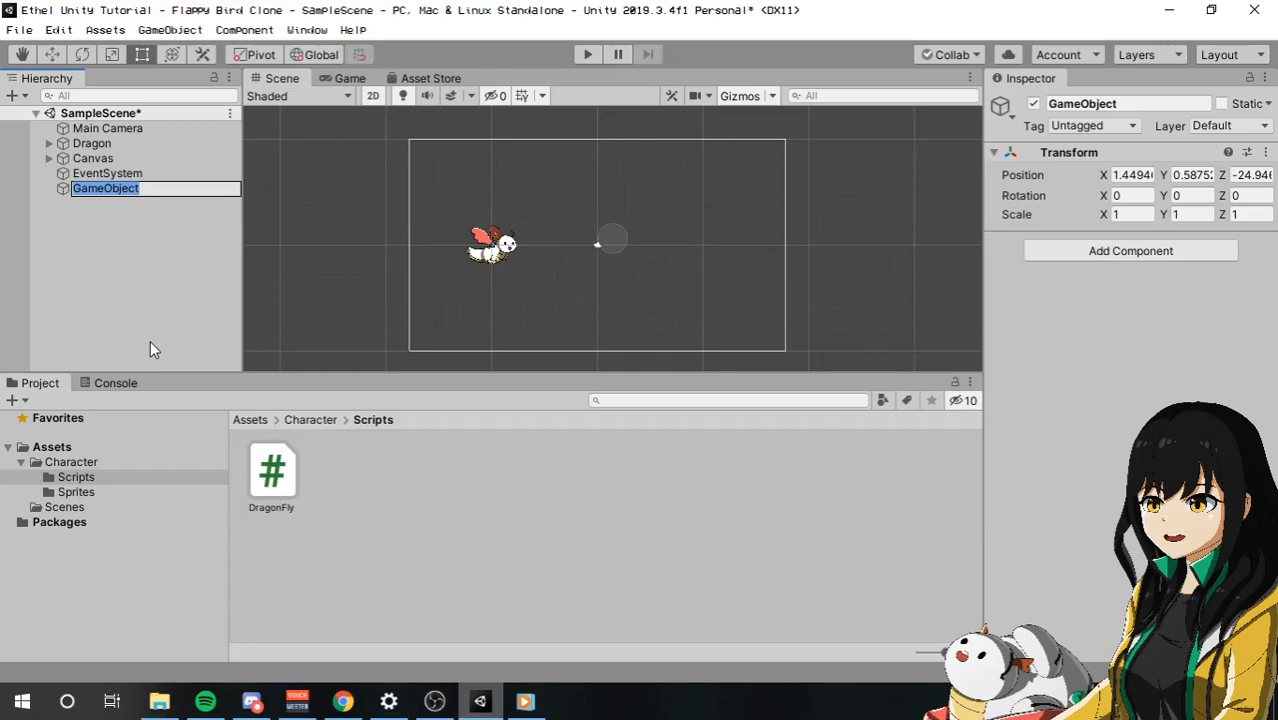
type("Environ")
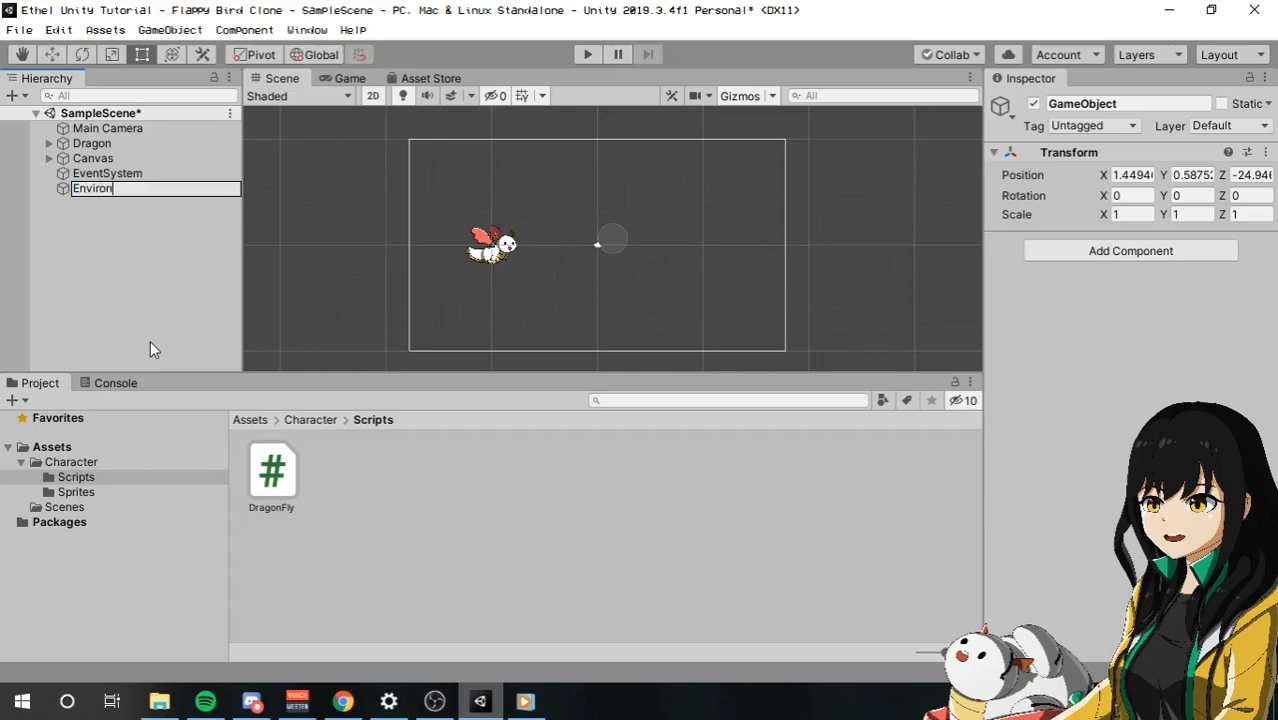
type("ment")
key("Return")
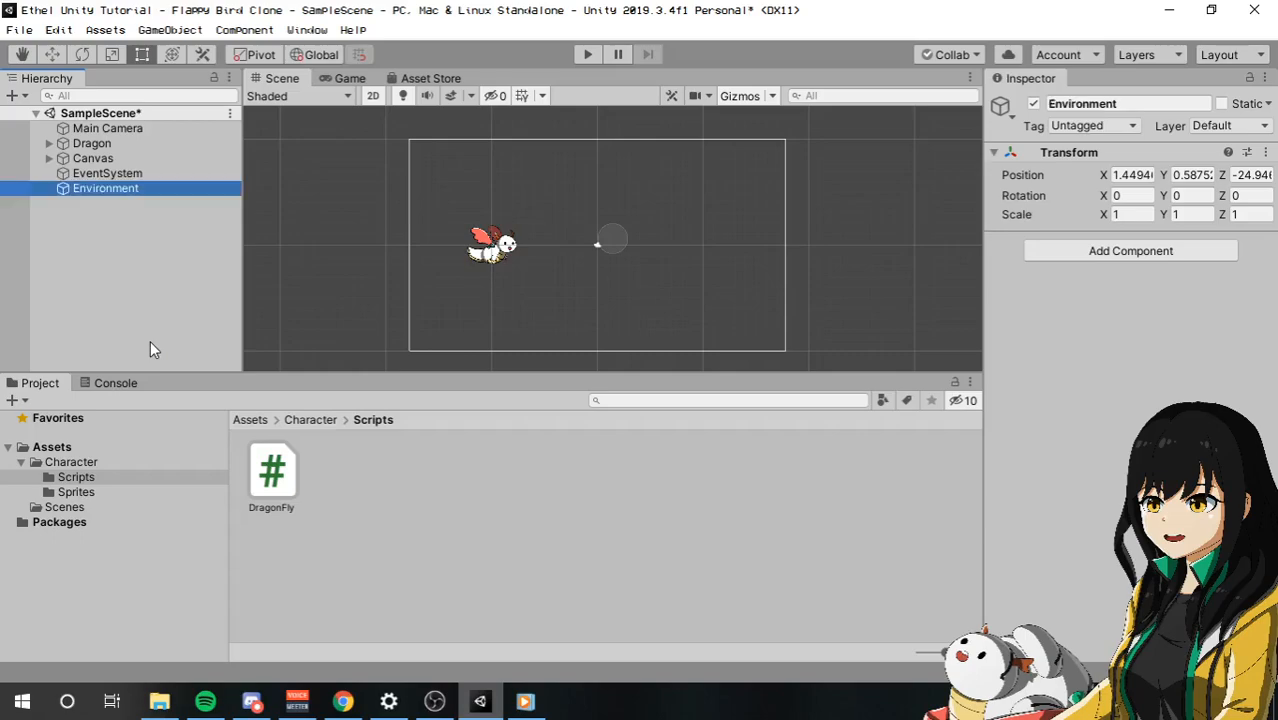
right_click(1095, 158)
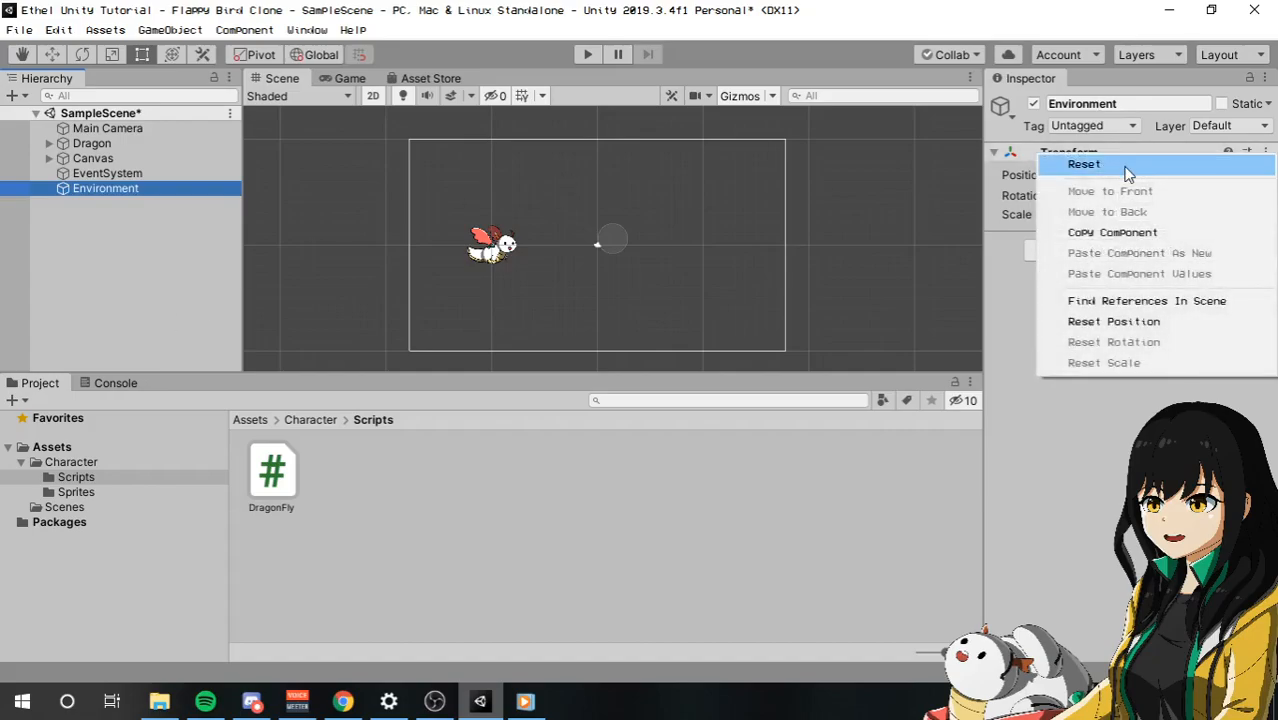
left_click(1125, 170)
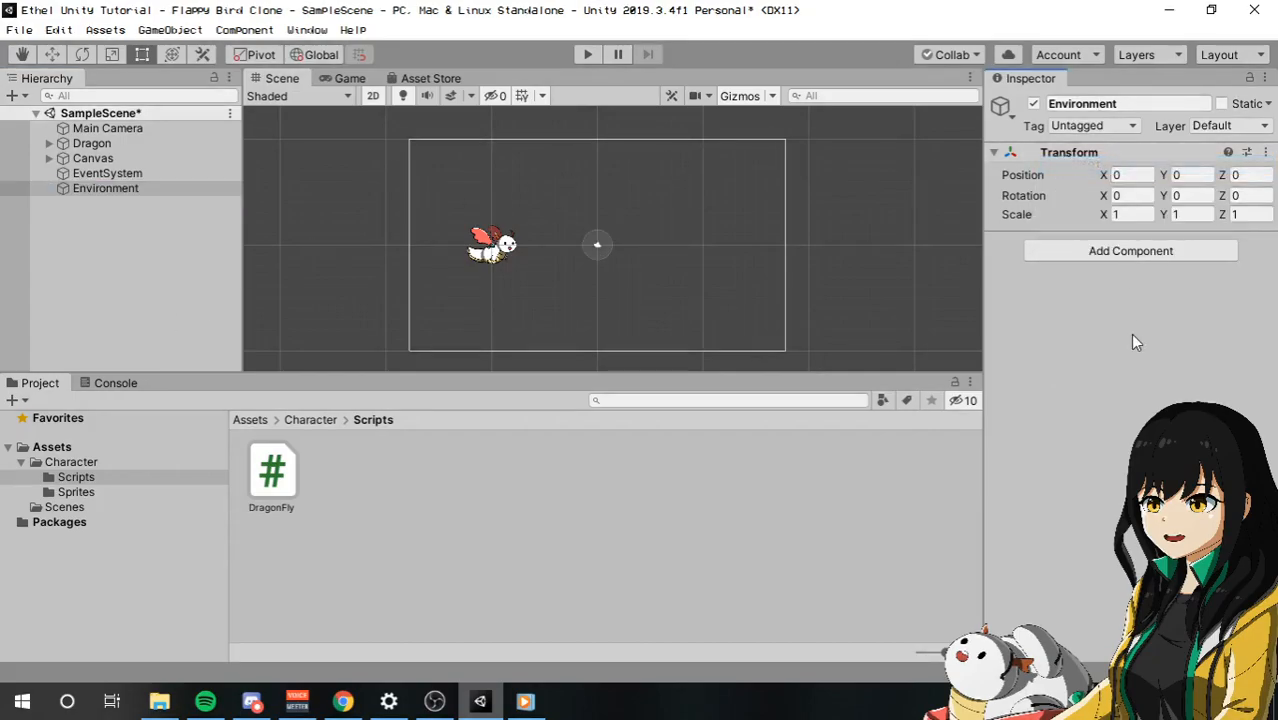
- Create an empty child object named Borders under Environment
right_click(111, 187)
left_click(210, 366)
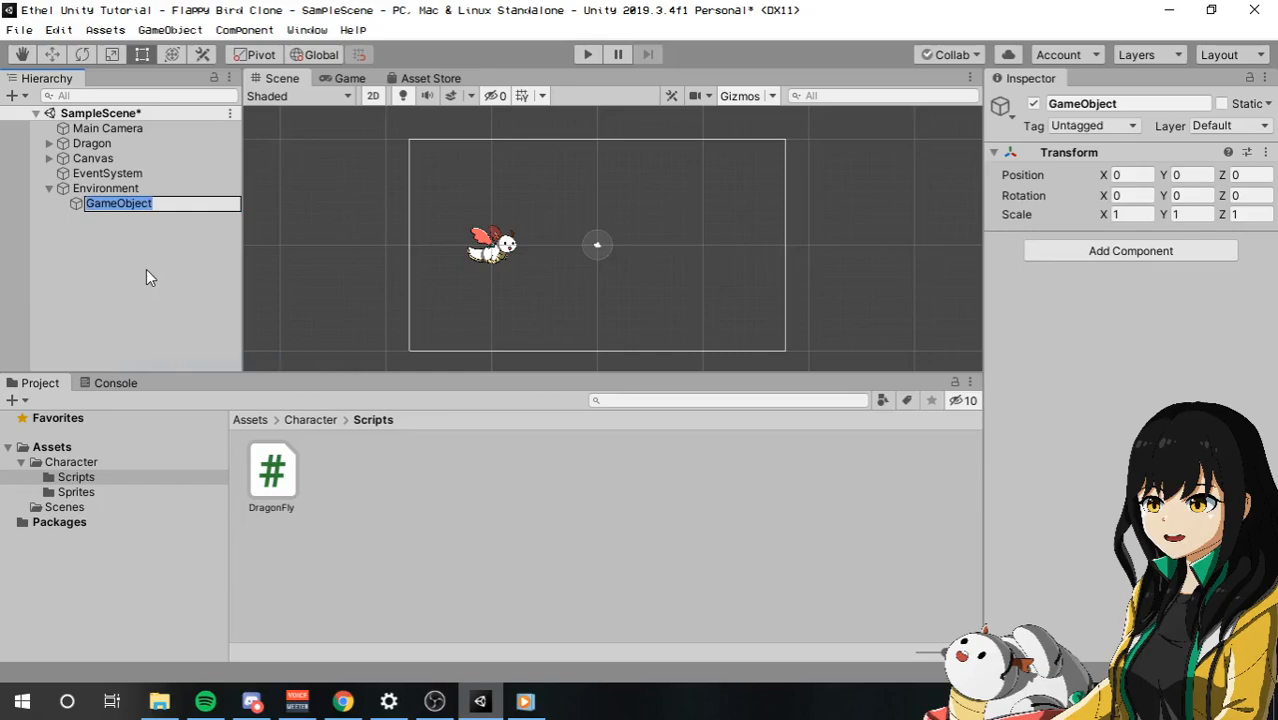
type("Borders")
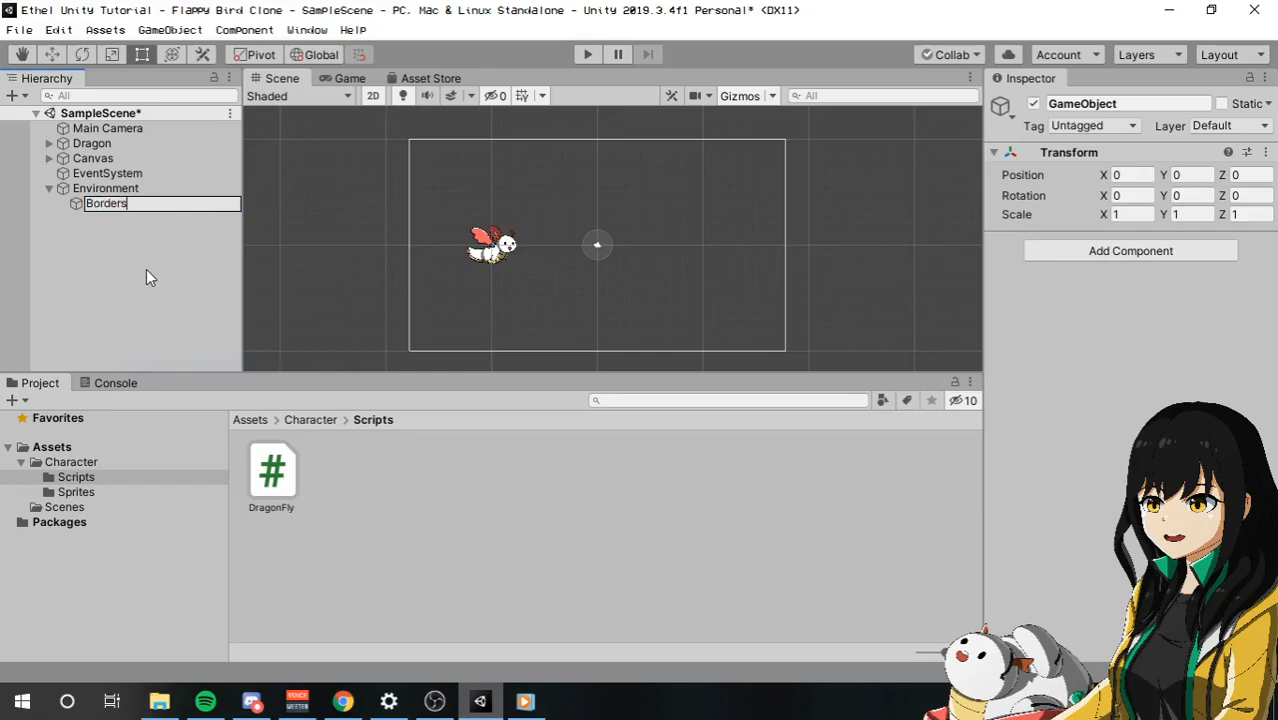
key("Return")
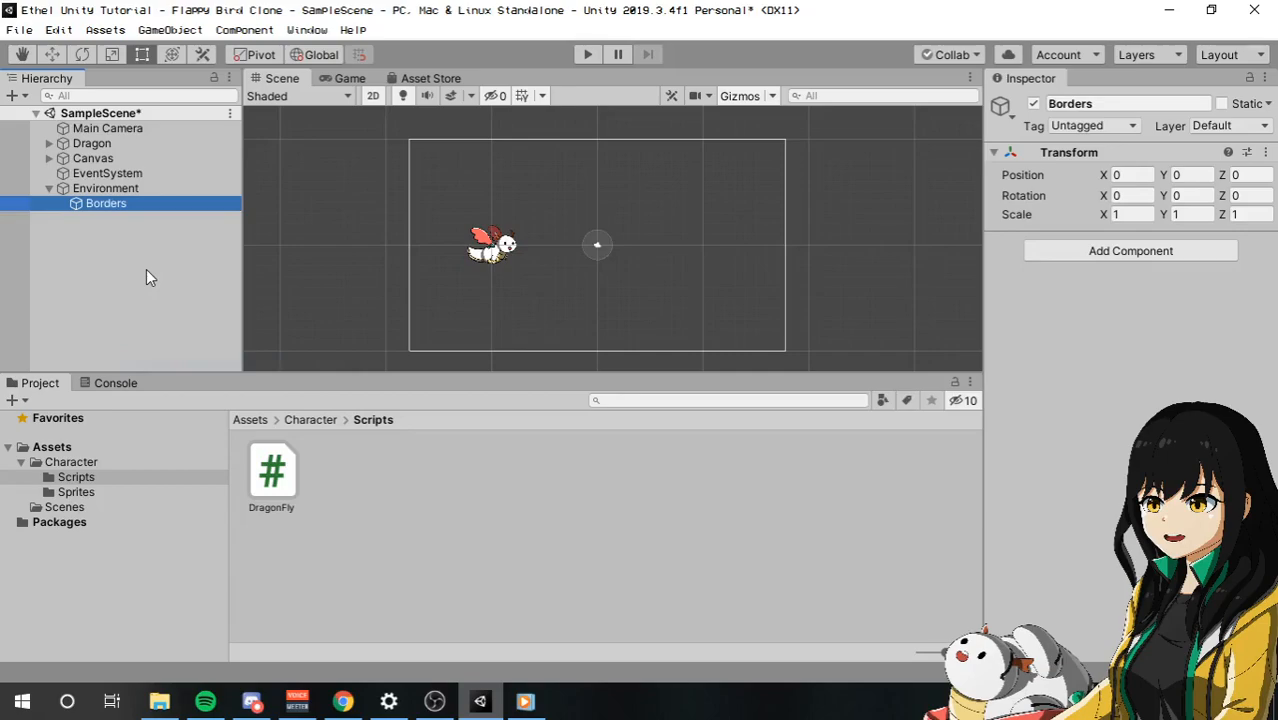
- Create an empty child object named Top under Borders
right_click(148, 201)
left_click(248, 368)
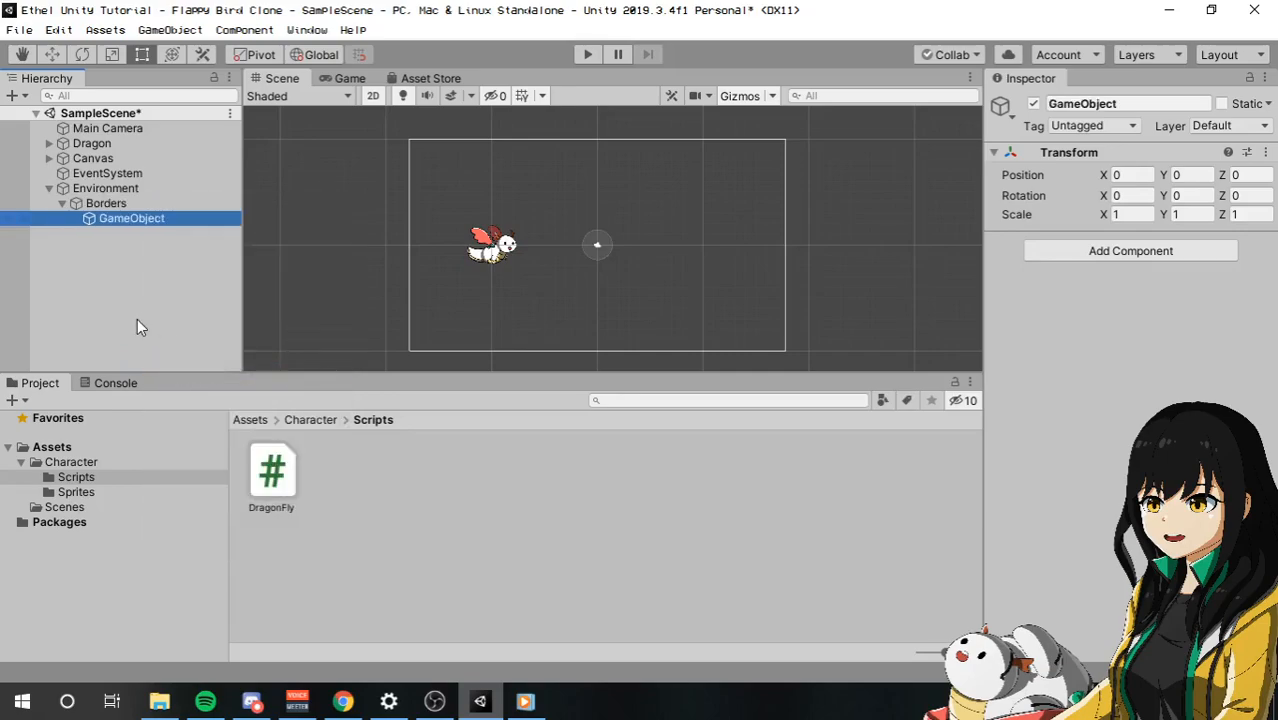
type("Top")
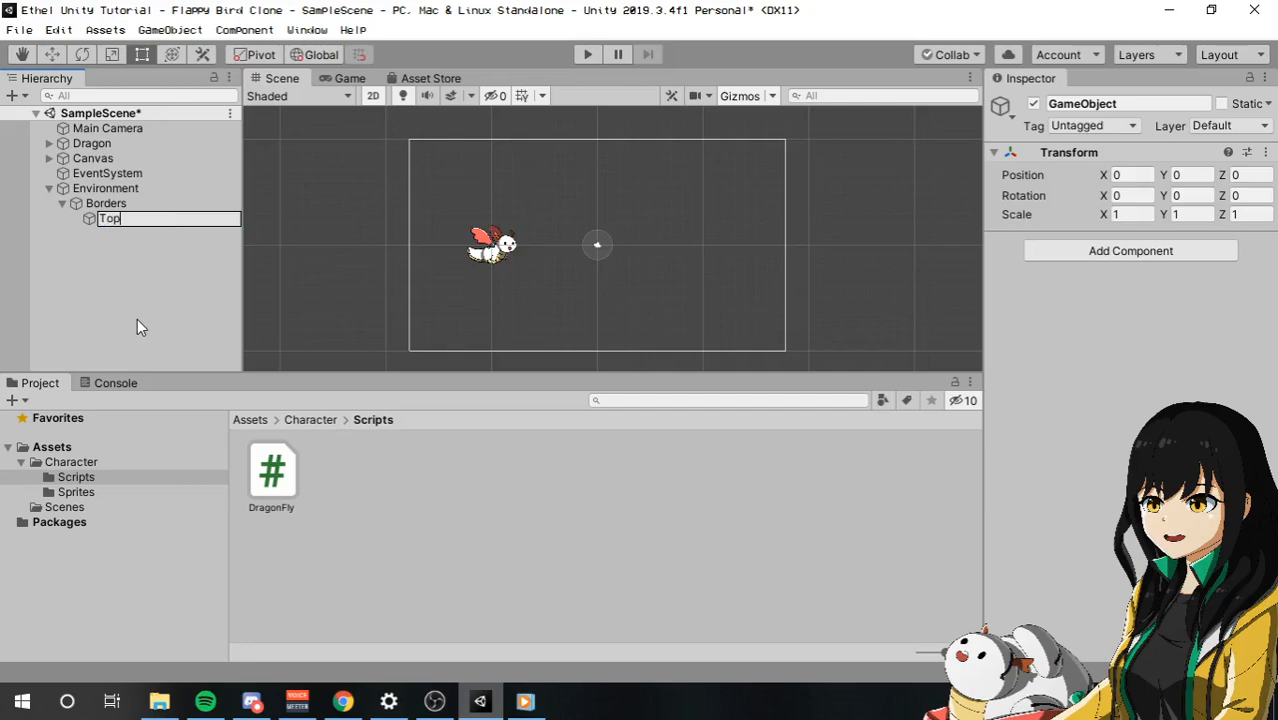
key("Return")
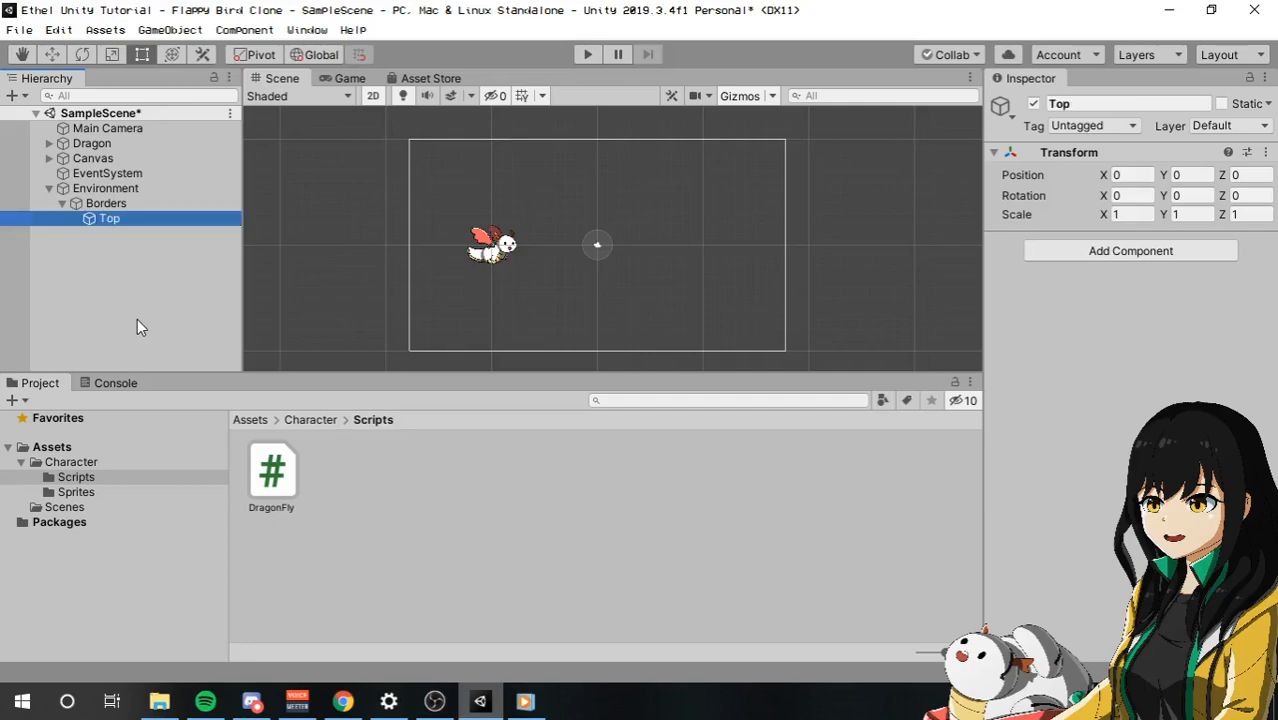
- Add a Box Collider 2D component to the Top object
left_click(1146, 252)
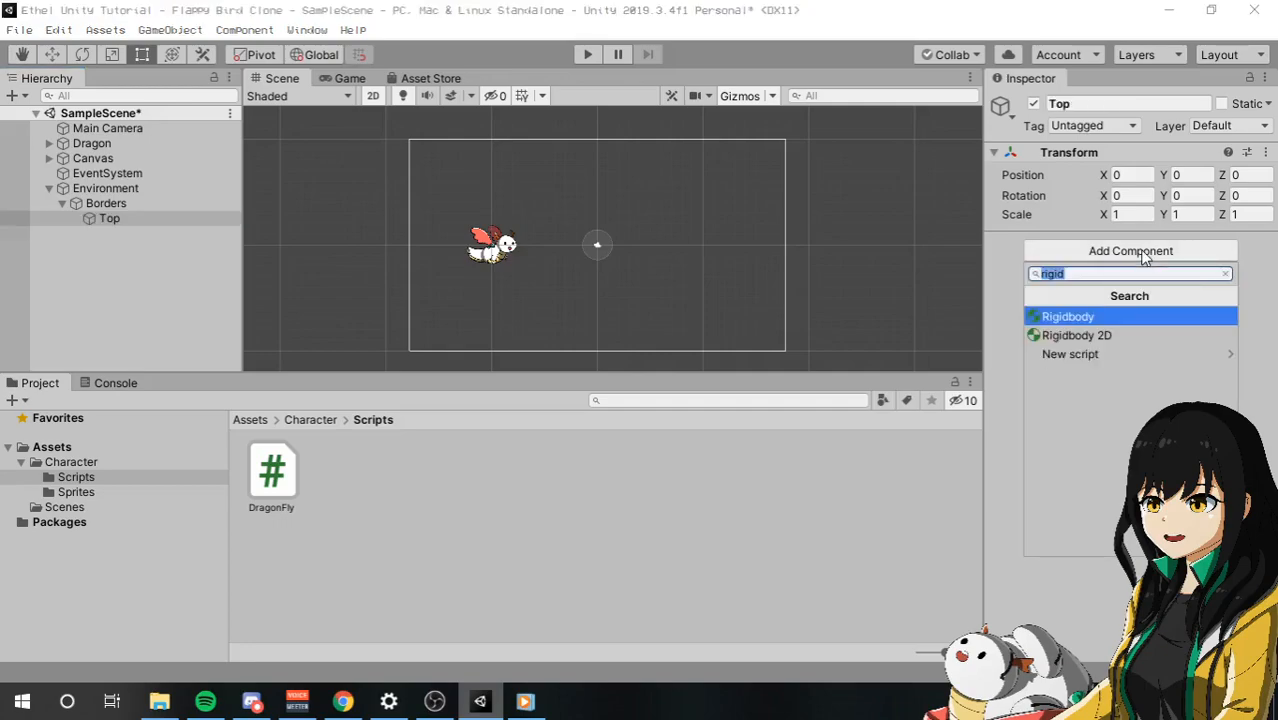
type("box")
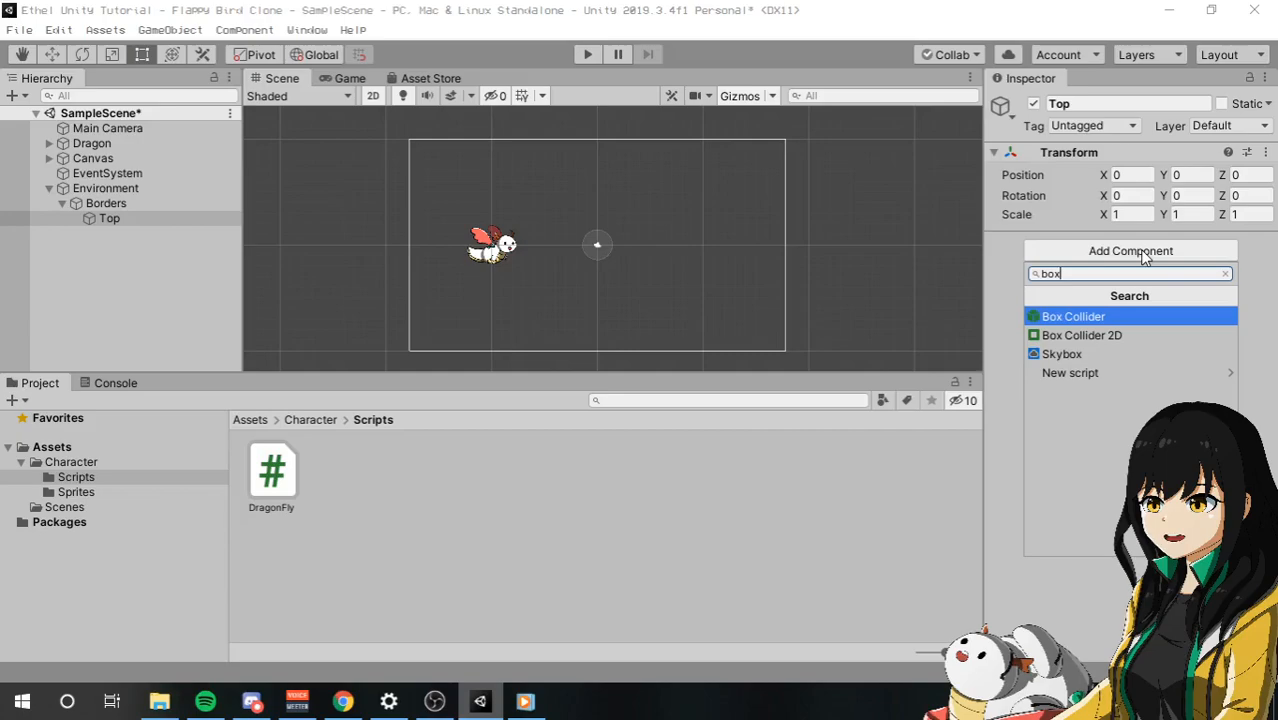
key("Down")
key("Up")
key("Down")
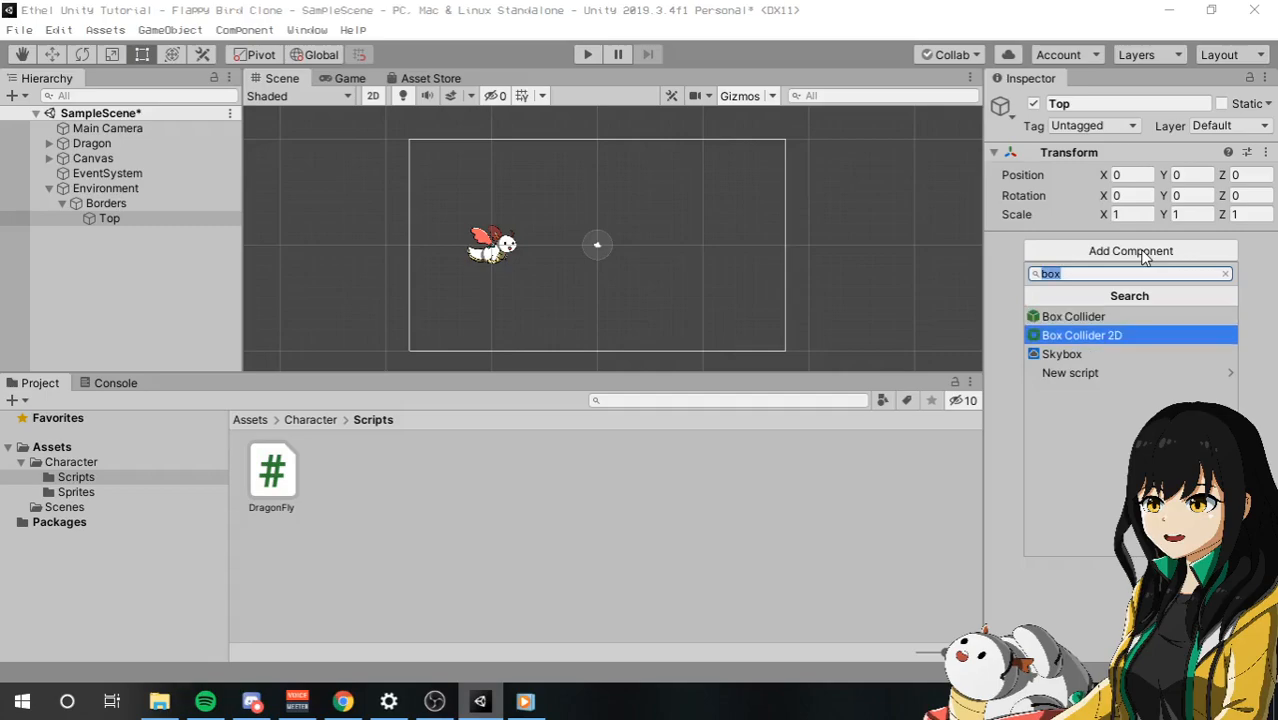
left_click(1112, 338)
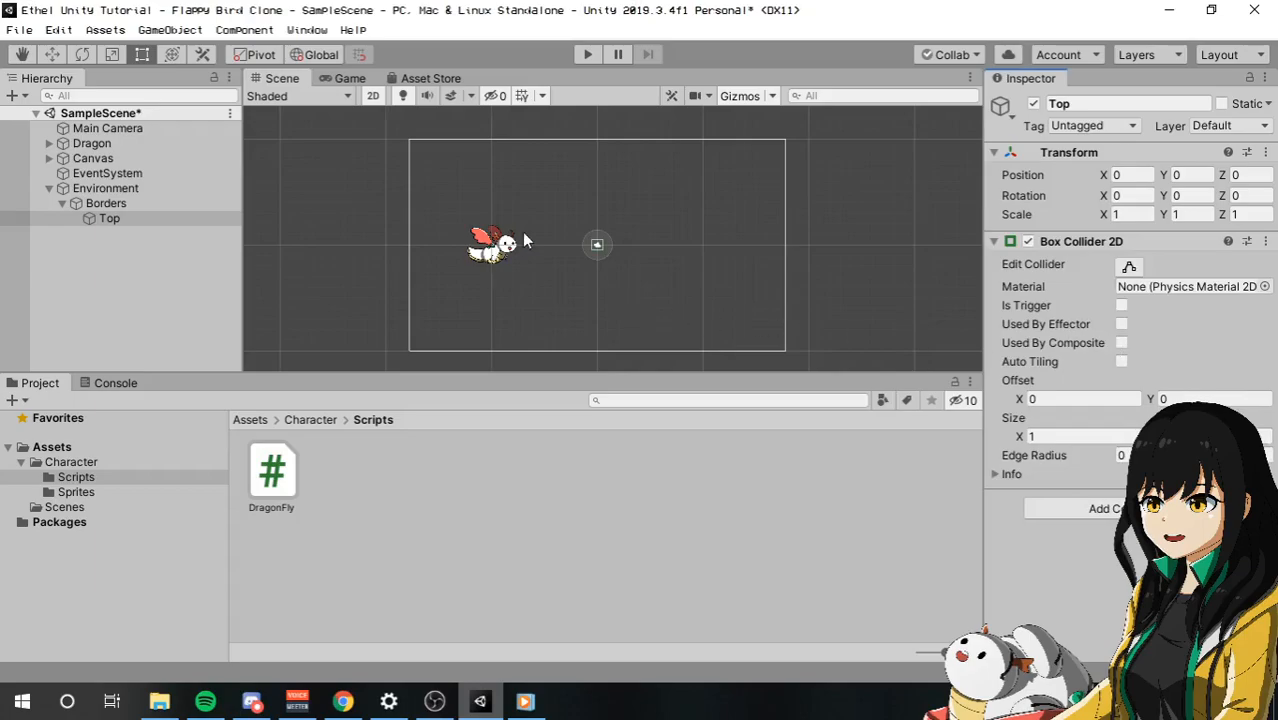
- Move the Top object straight up to the upper edge of the camera frame, at a Y position of about 9.43
scroll(590, 246, "up", 2)
scroll(596, 247, "up", 4)
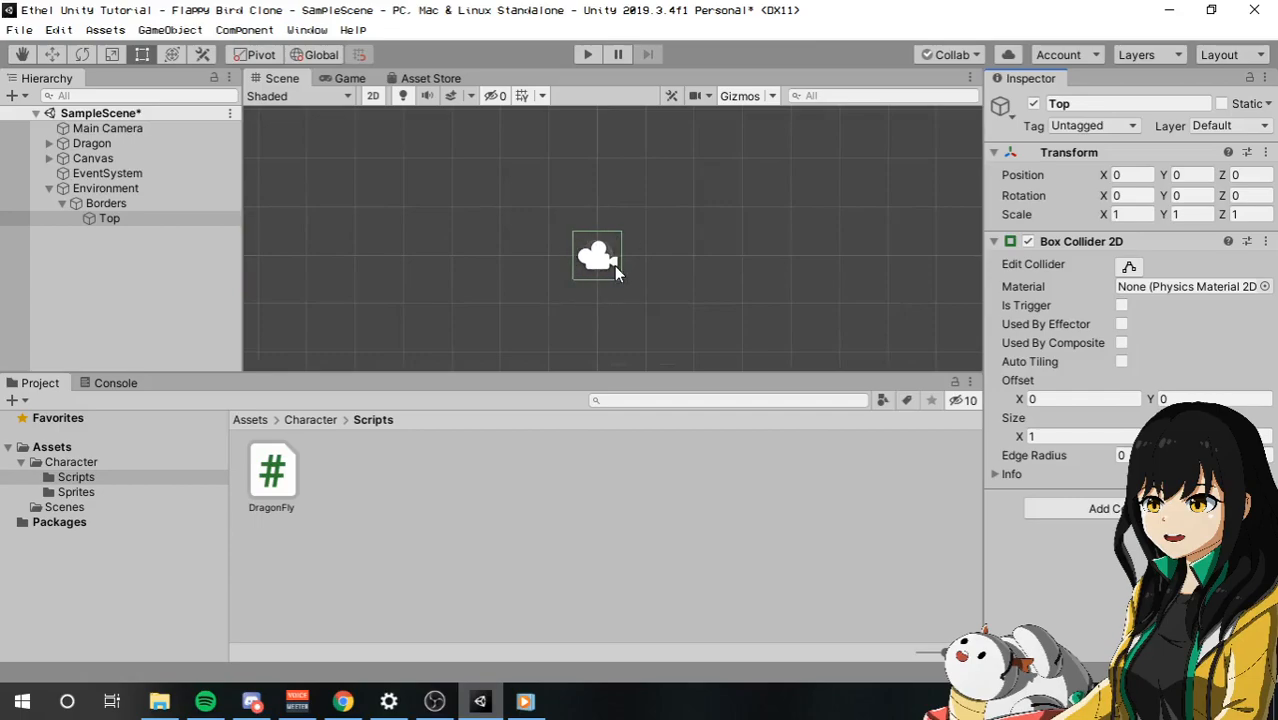
scroll(605, 258, "down", 3)
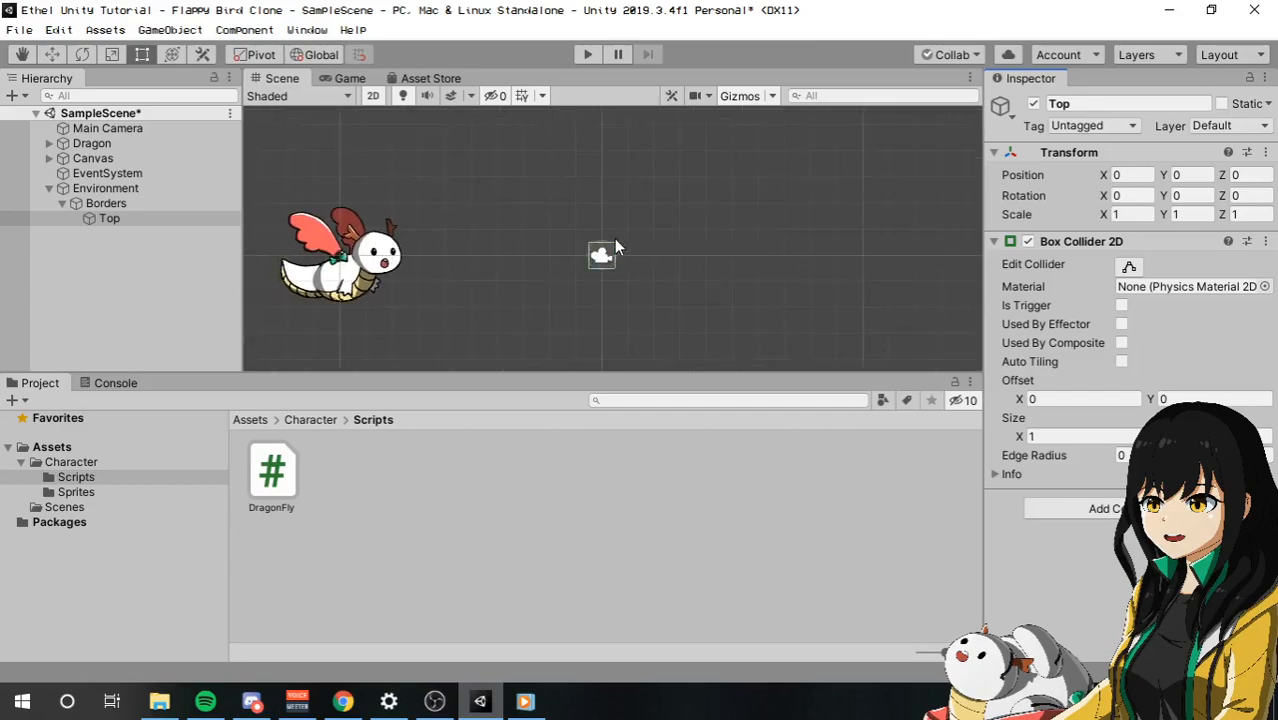
scroll(612, 260, "down", 2)
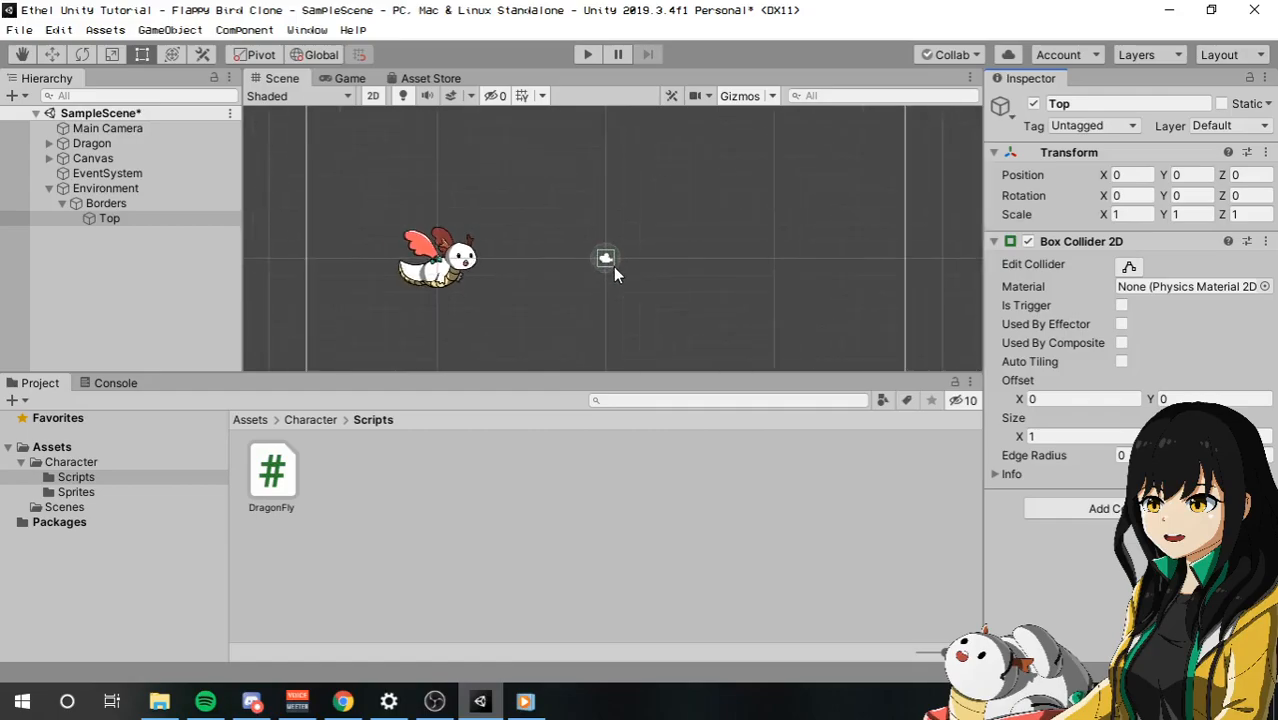
middle_click_drag(602, 214, 618, 272)
key("w")
left_click_drag(618, 257, 628, 96)
middle_click_drag(638, 226, 616, 239)
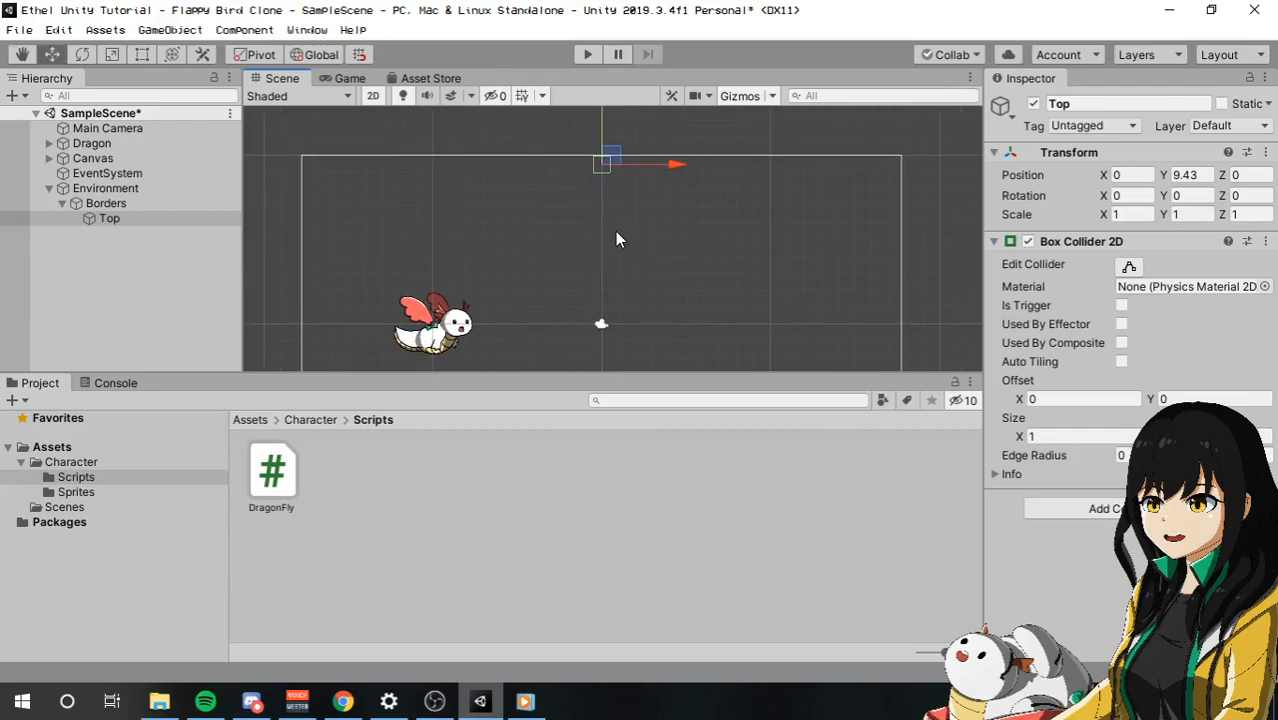
scroll(585, 160, "up", 2)
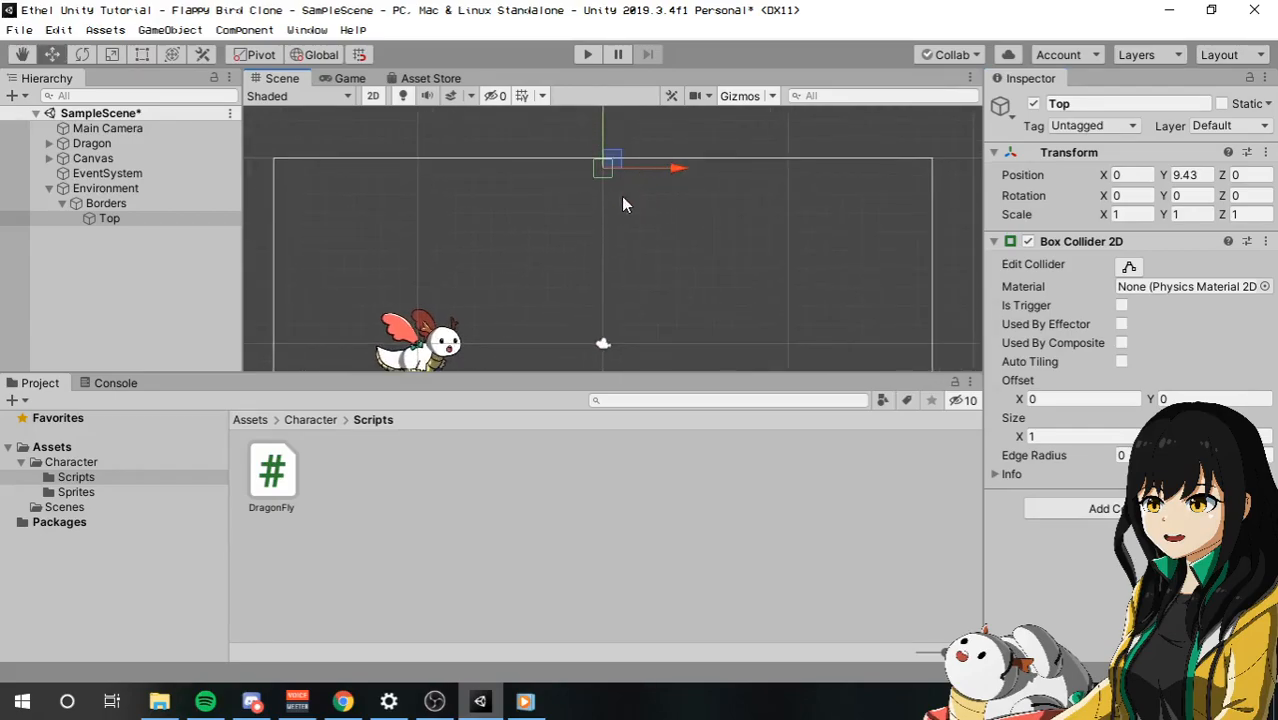
- Stretch the Top collider symmetrically across the full width of the camera frame, to an X size of about 36.1
left_click(1130, 268)
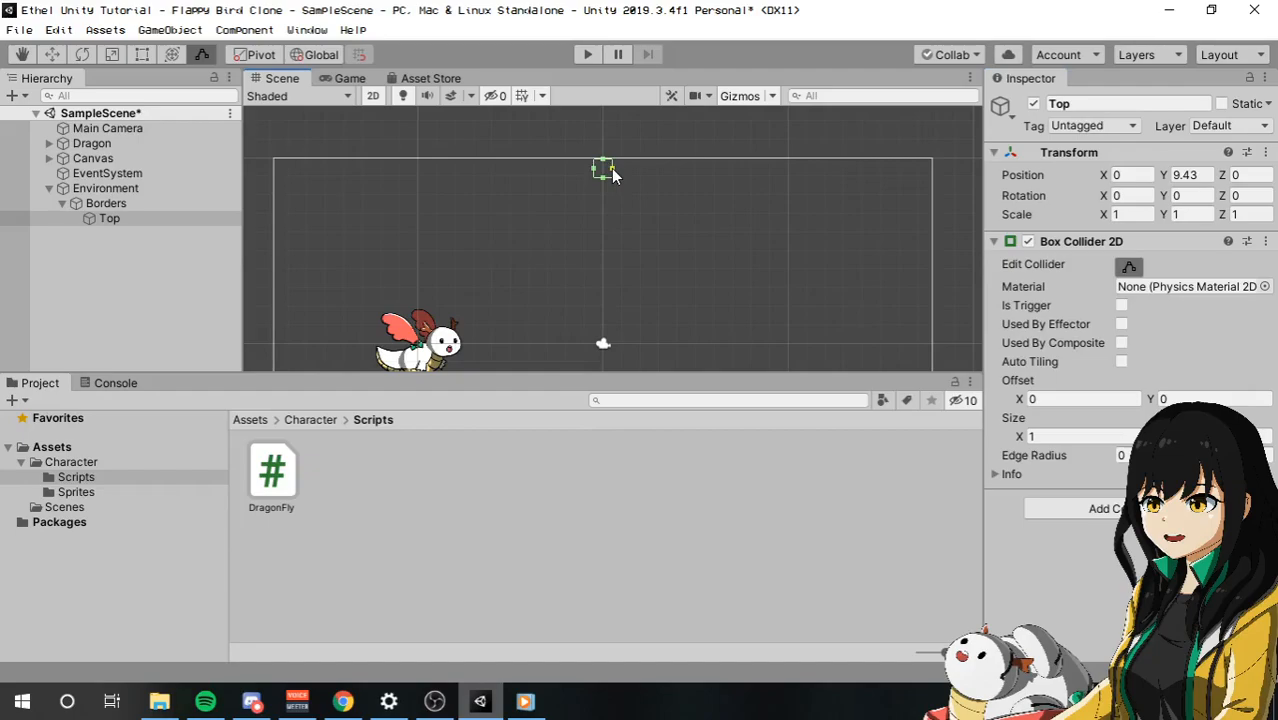
left_click_drag(612, 175, 936, 175, "alt")
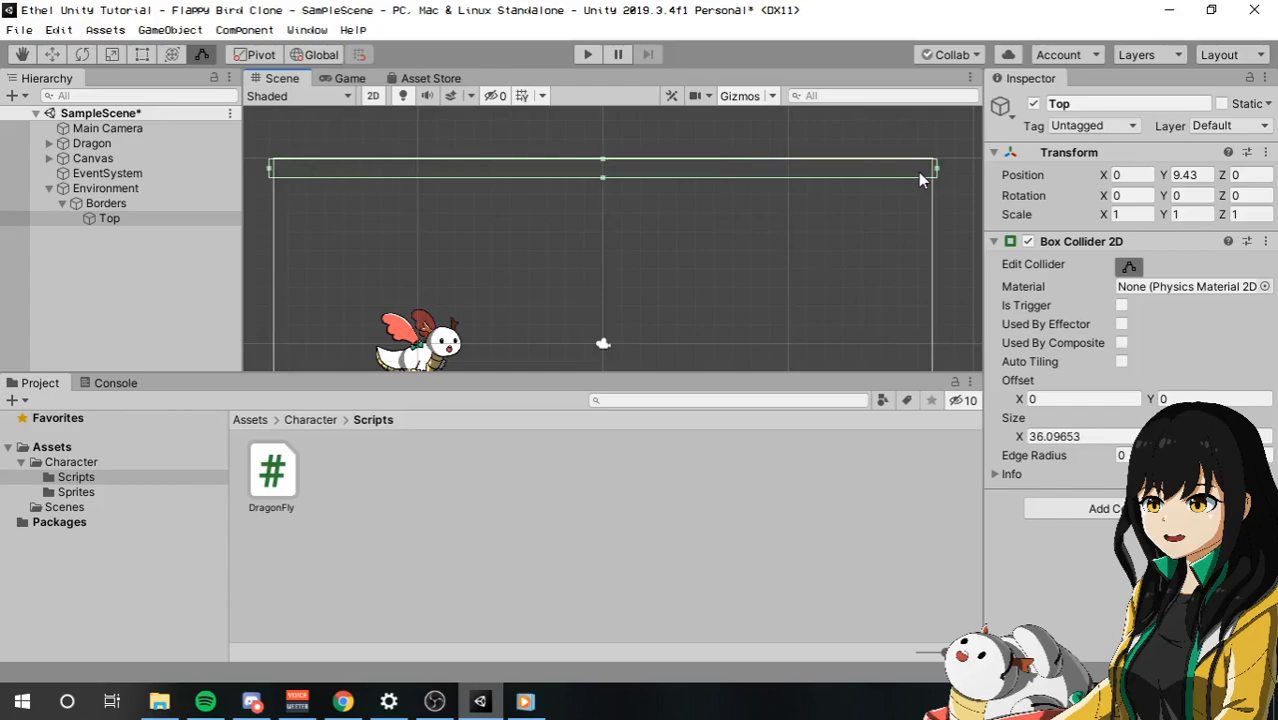
key("w")
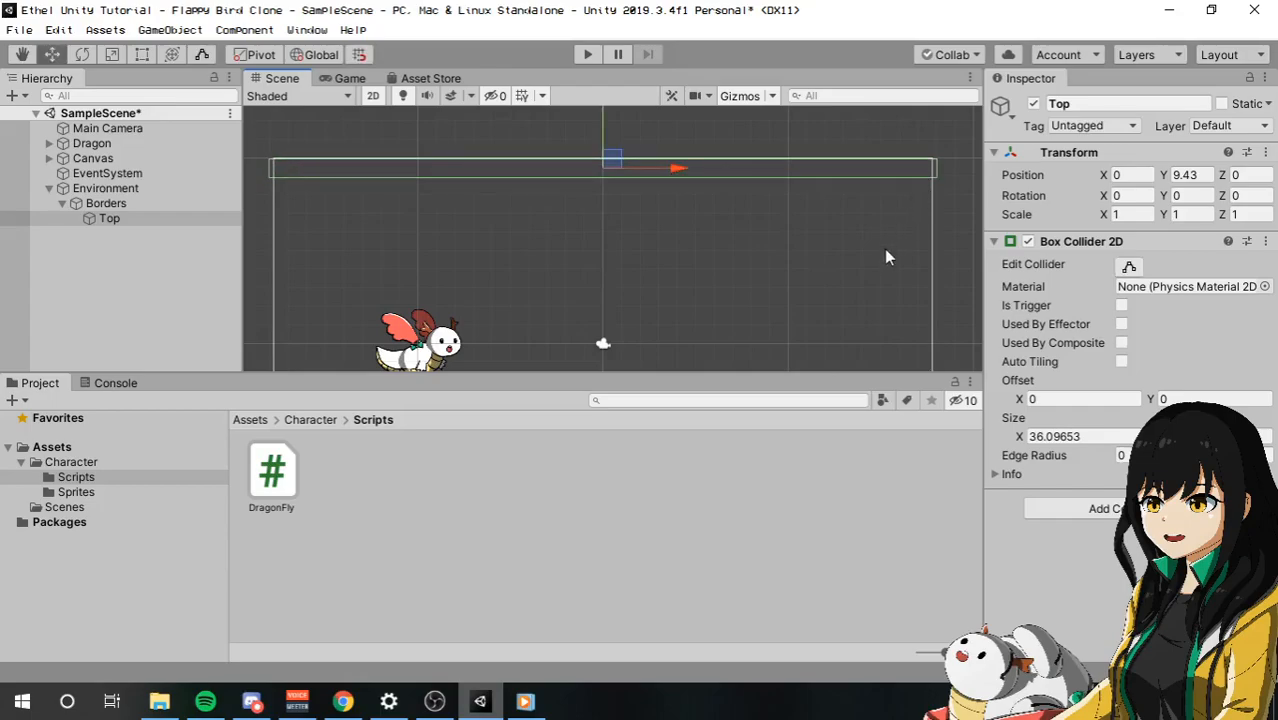
middle_click_drag(637, 193, 640, 242)
scroll(640, 240, "down", 1)
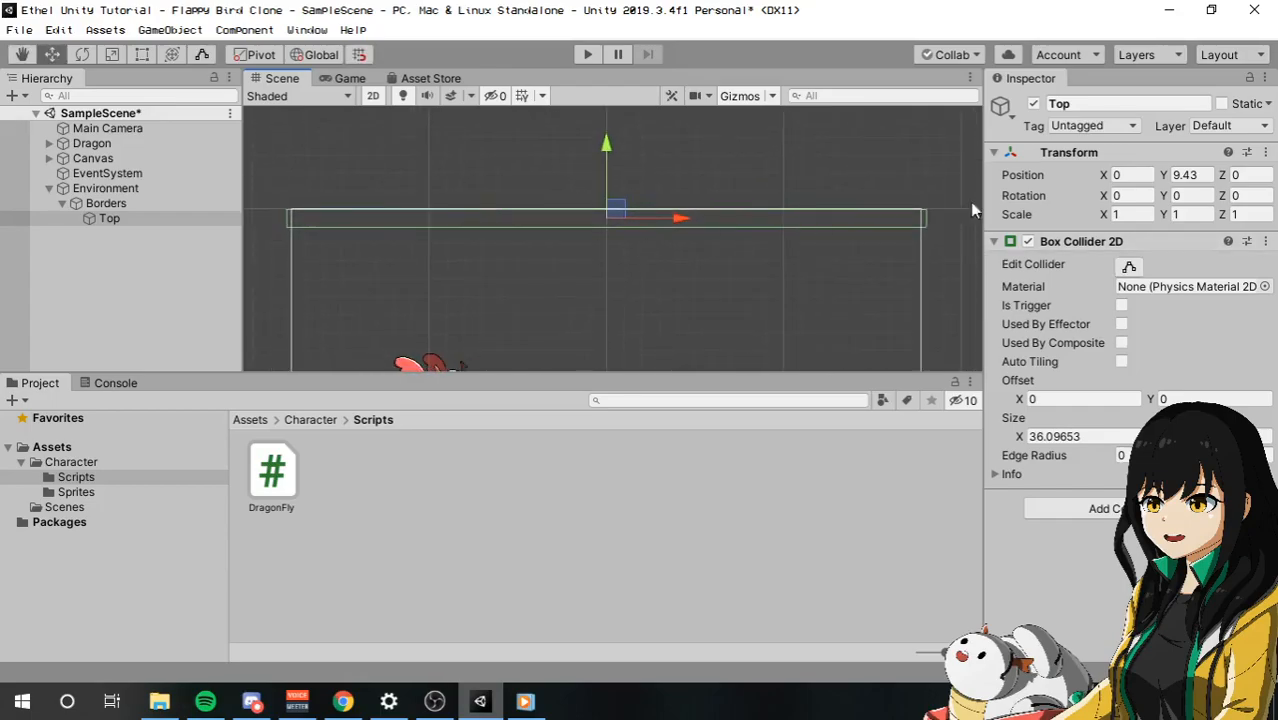
- Try adjusting the Top object's X scale and set it back to 1
left_click_drag(1104, 218, 1100, 218)
left_click(1140, 210)
type("1")
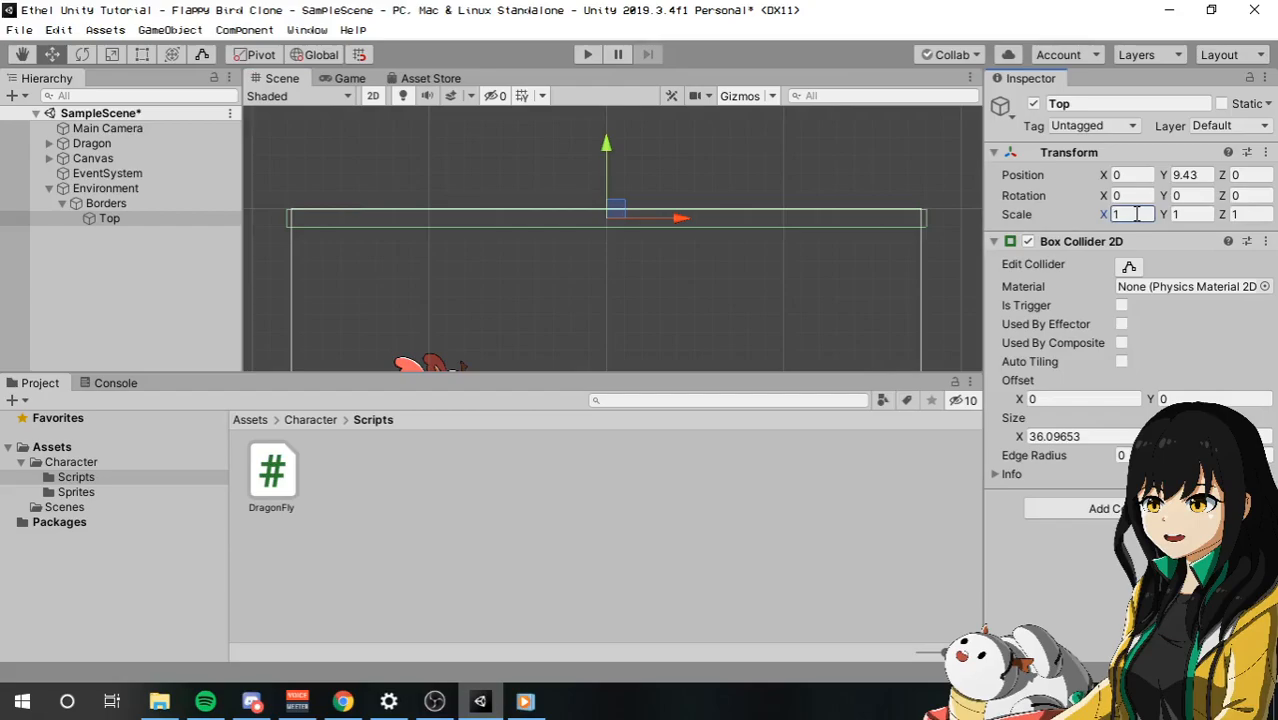
key("Tab")
key("Tab")
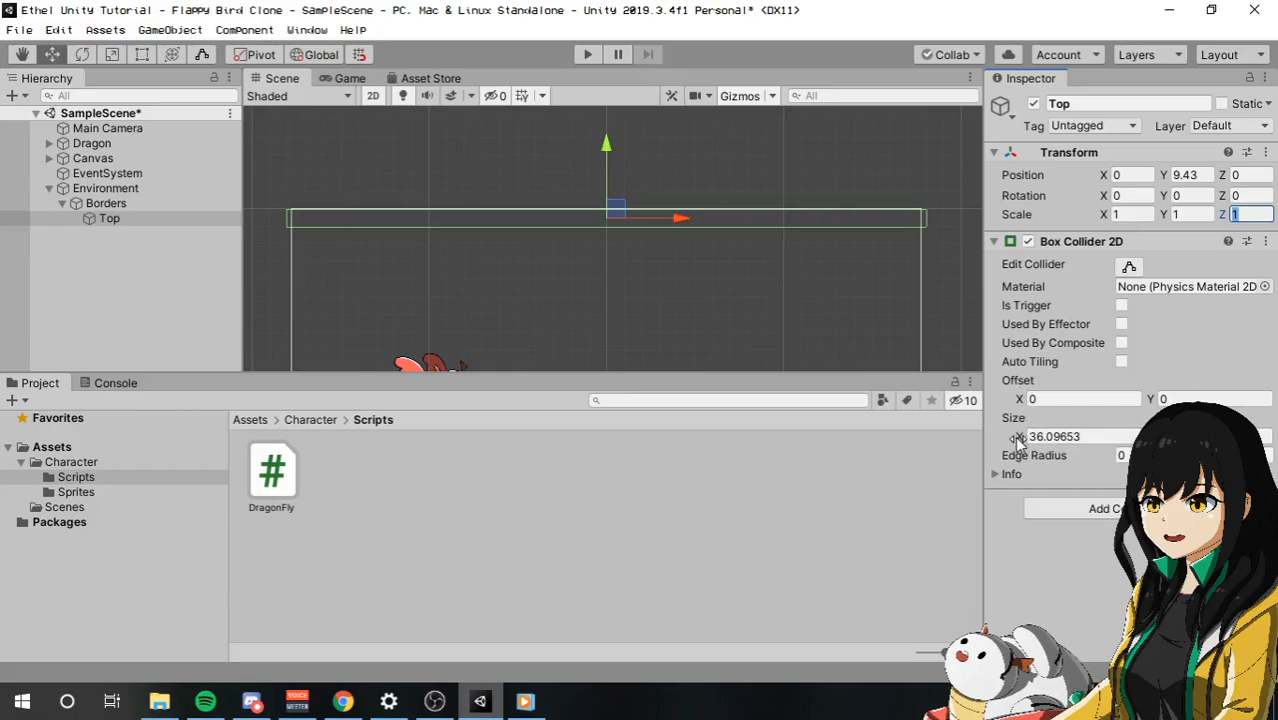
- Set the Top collider's X size to 40 and the object's Y position to 9.5
left_click_drag(1020, 438, 1098, 436)
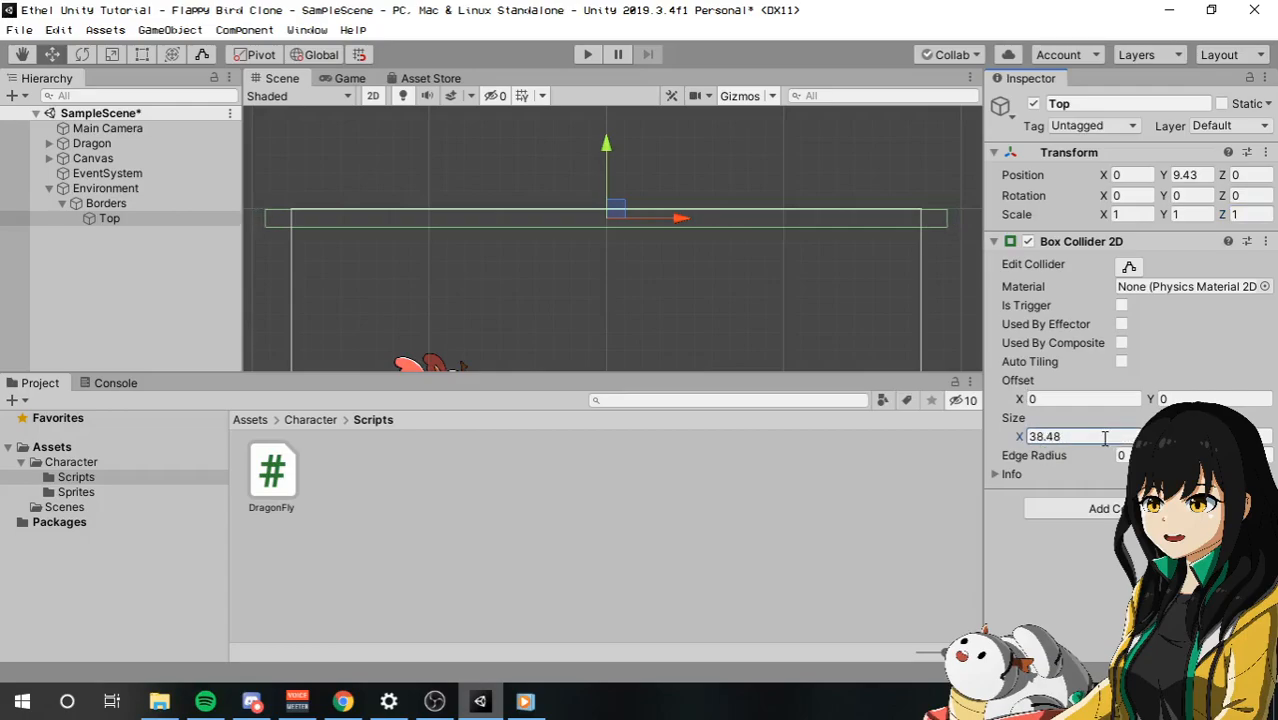
left_click(1105, 437)
type("35")
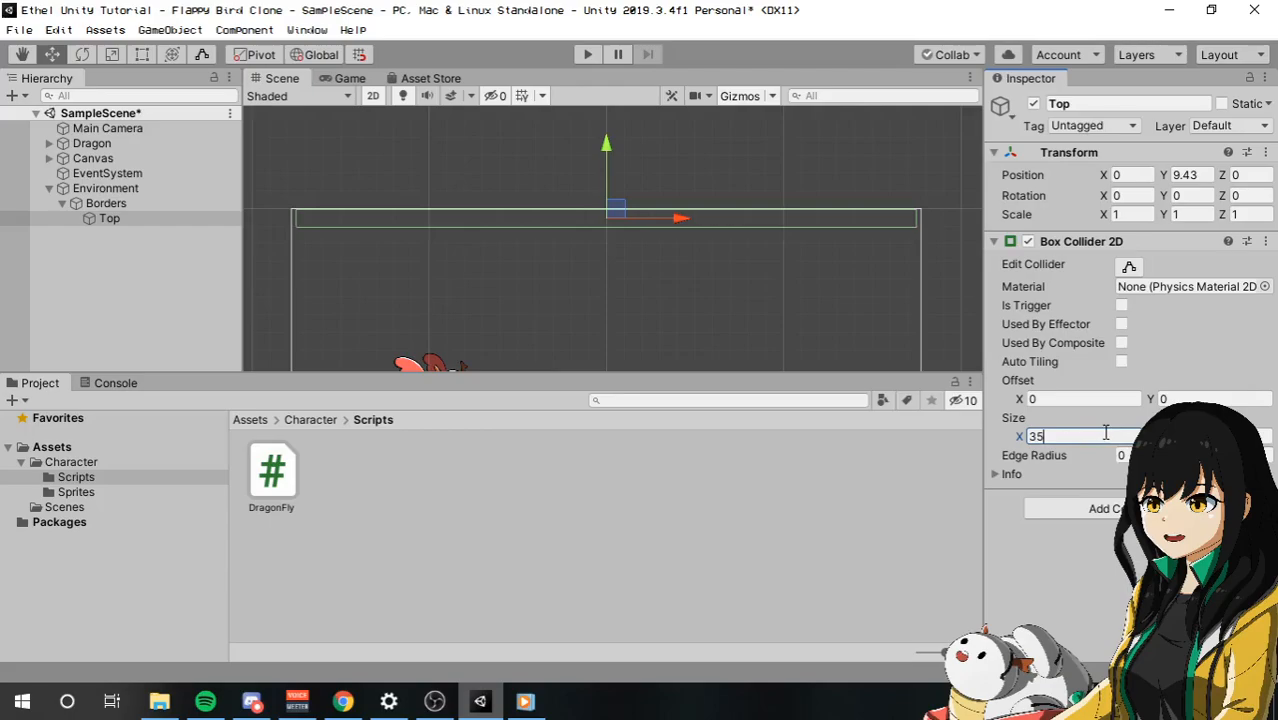
key("Return")
type("40")
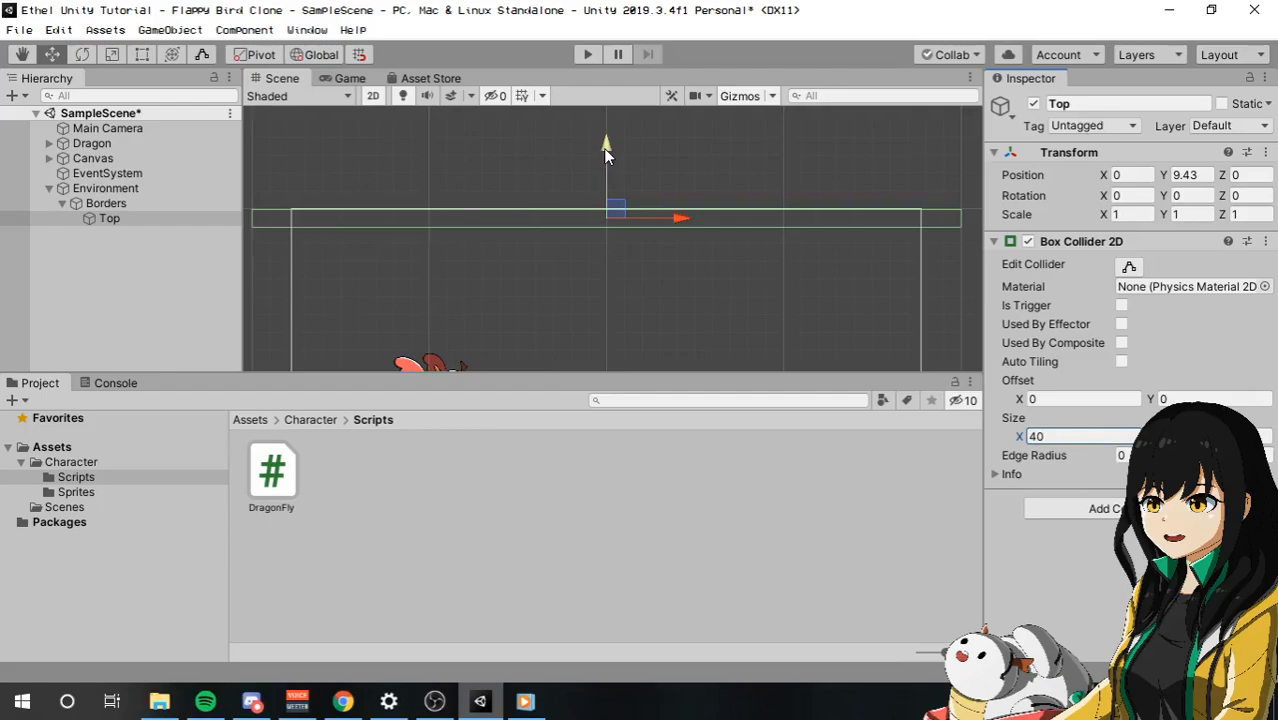
left_click(1193, 176)
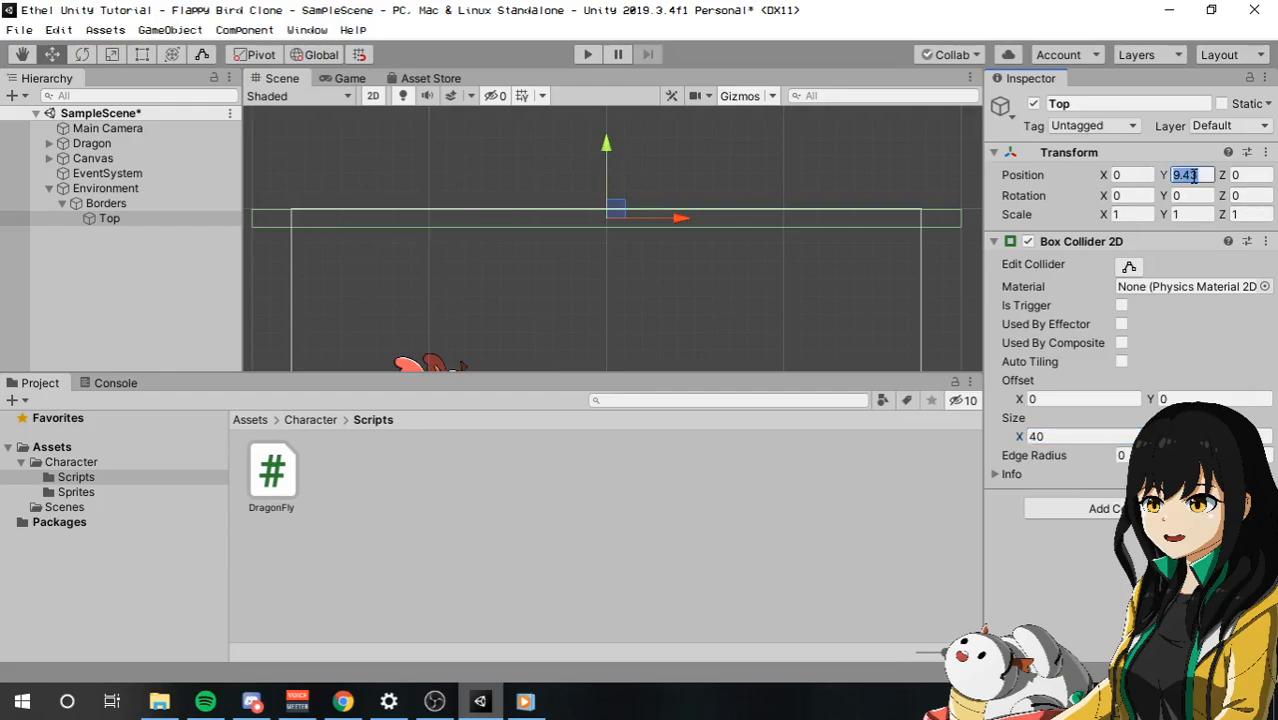
type("9.5")
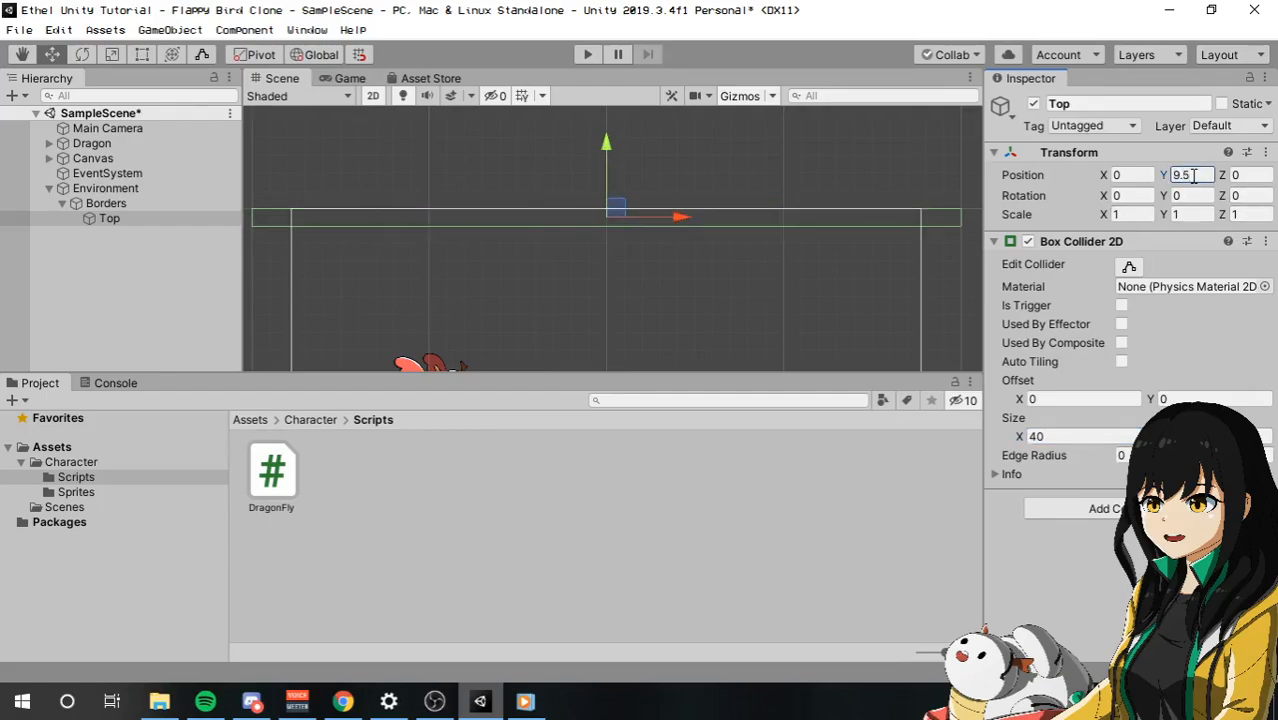
- Play-test the game, flying the dragon up to the top border, and return to the scene view
scroll(690, 155, "down", 5)
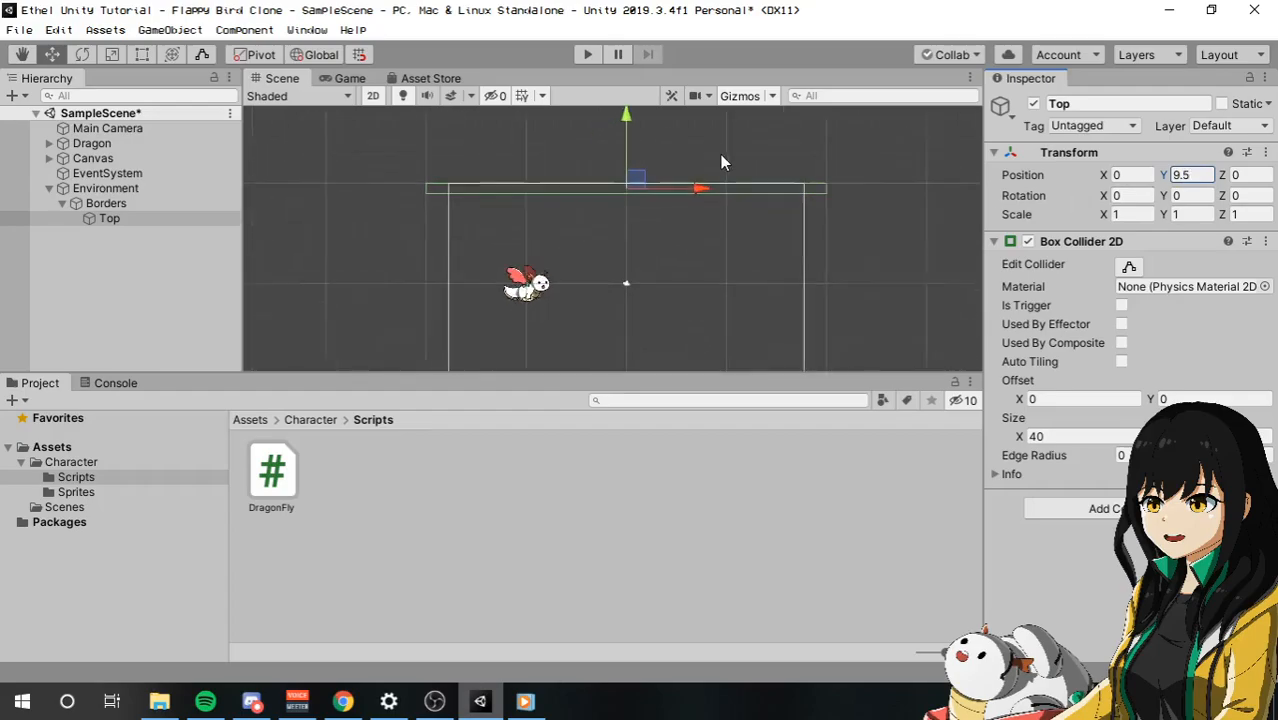
scroll(659, 348, "up", 2)
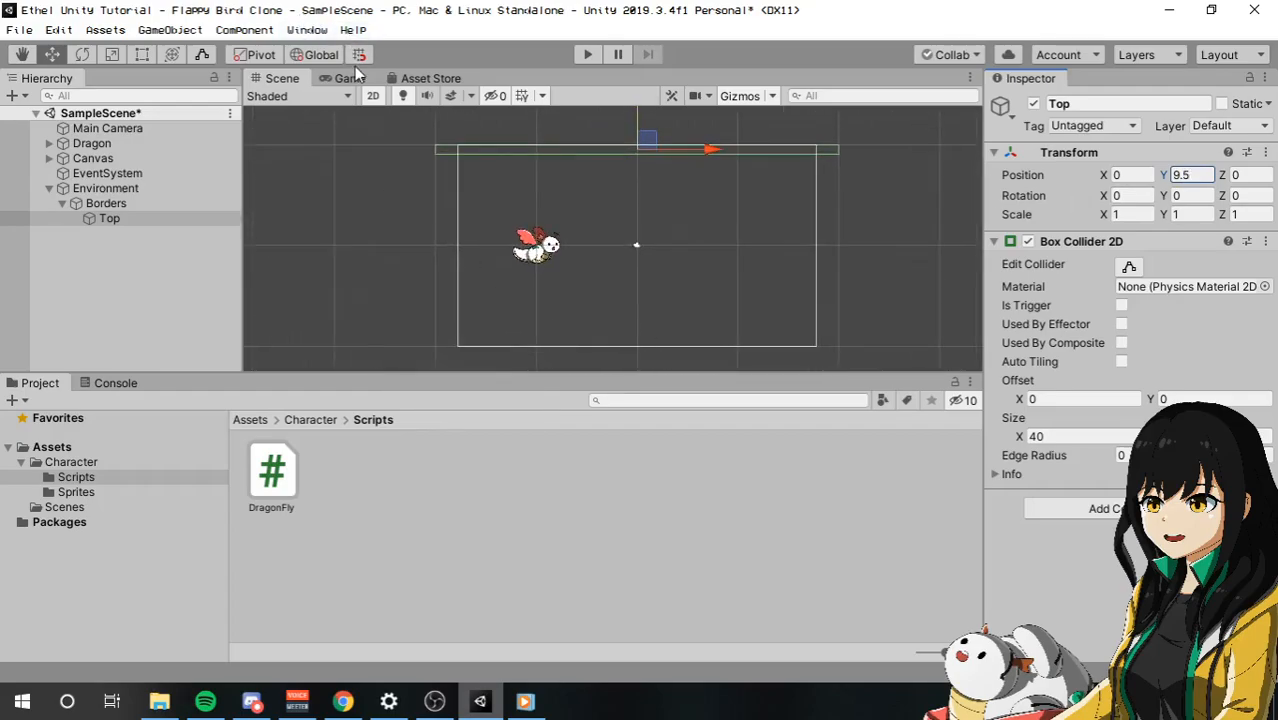
middle_click_drag(546, 177, 525, 180)
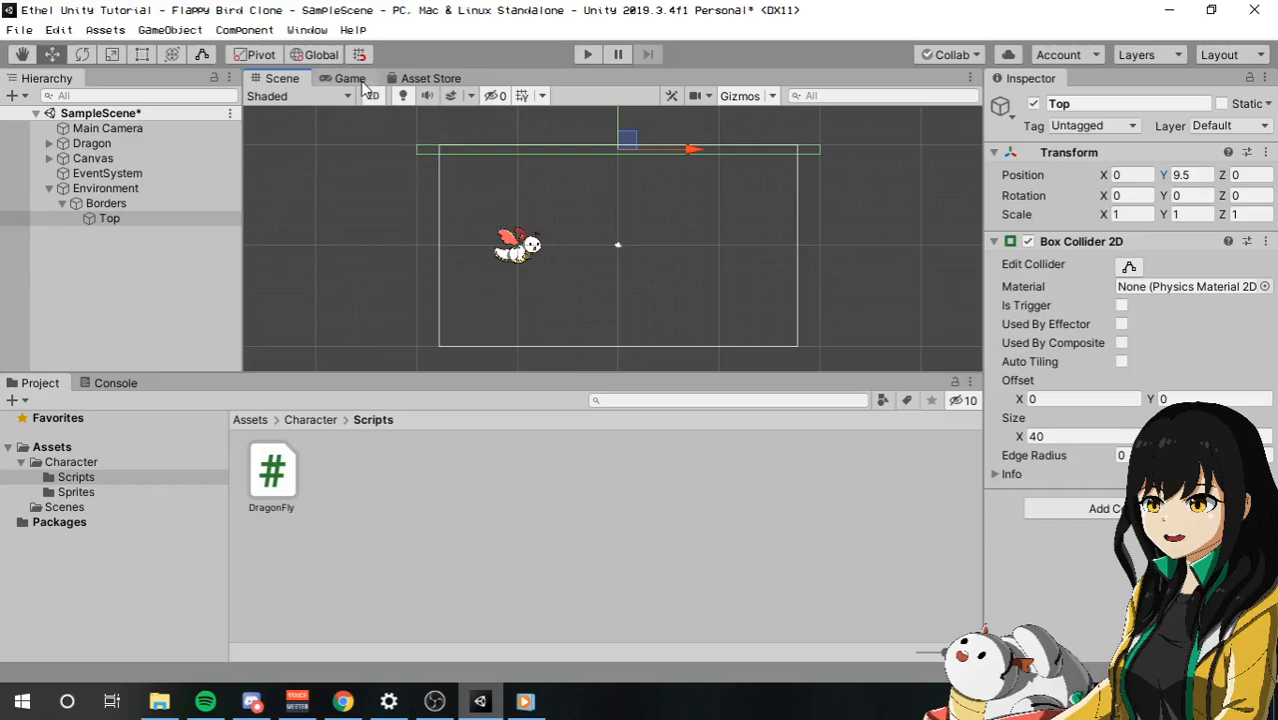
left_click(360, 80)
left_click(589, 54)
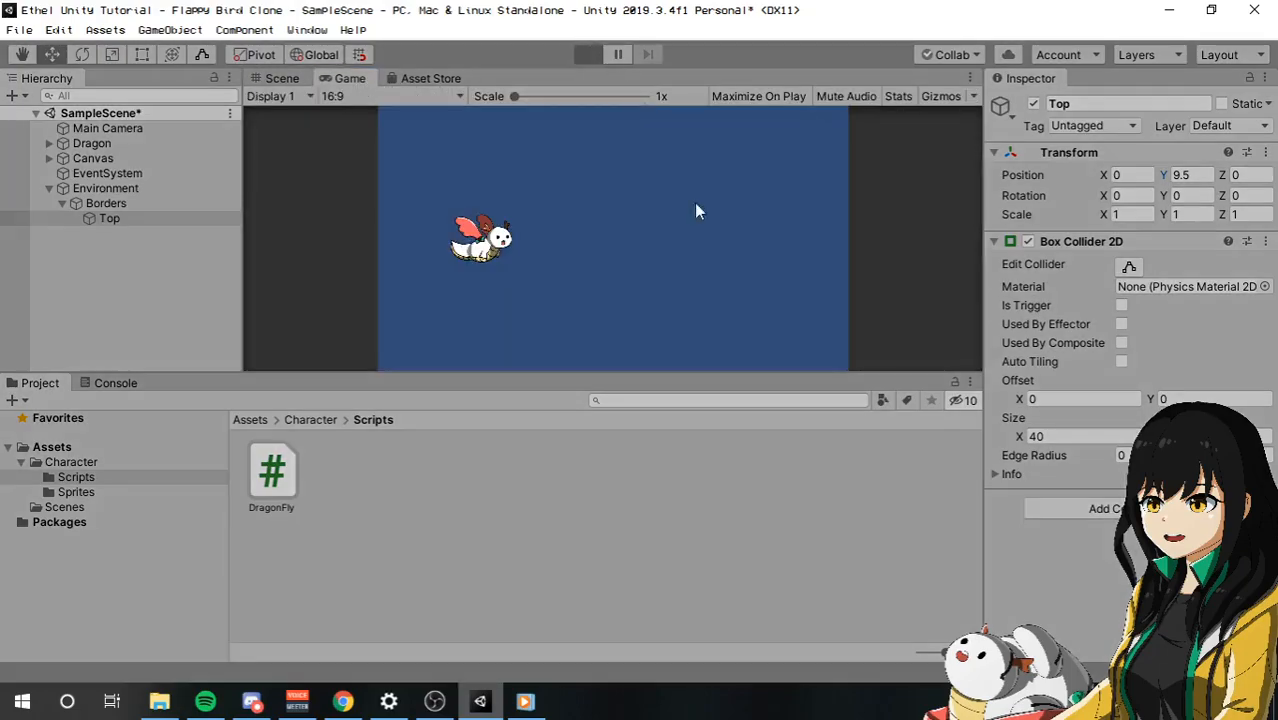
left_click(695, 297)
left_click(695, 297)
left_click(695, 297)
left_click(695, 305)
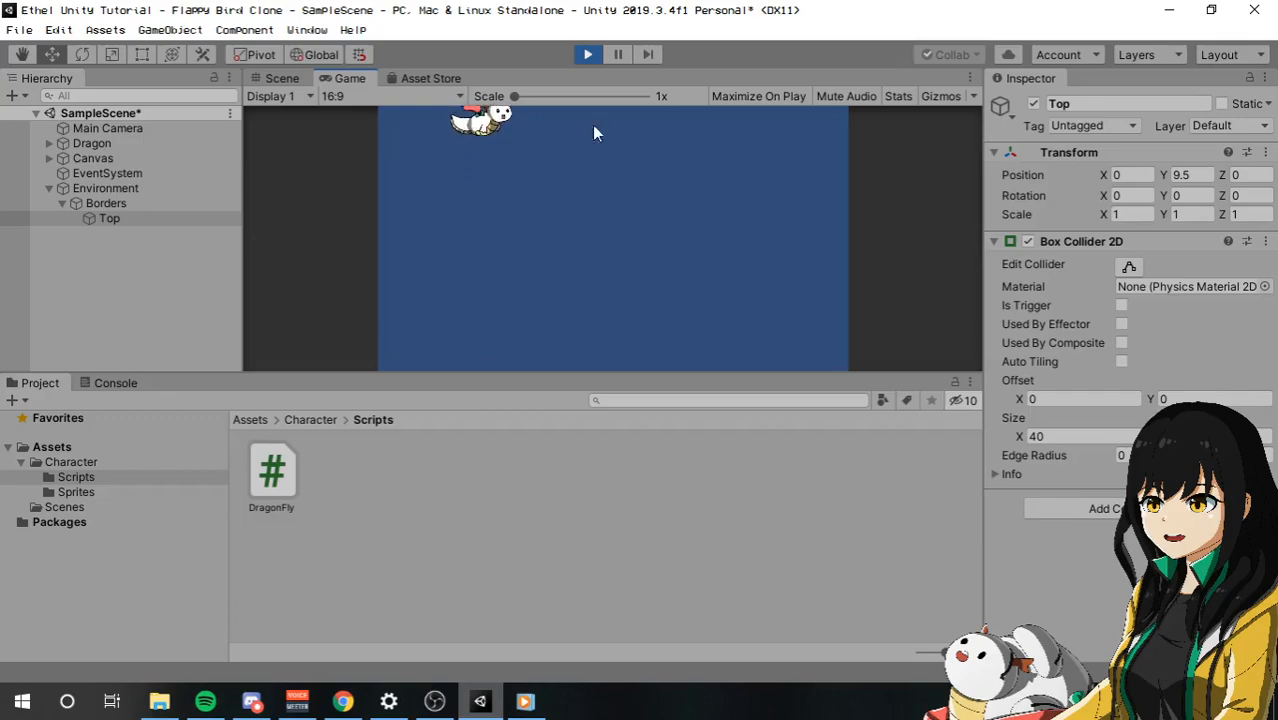
left_click(590, 54)
left_click(305, 78)
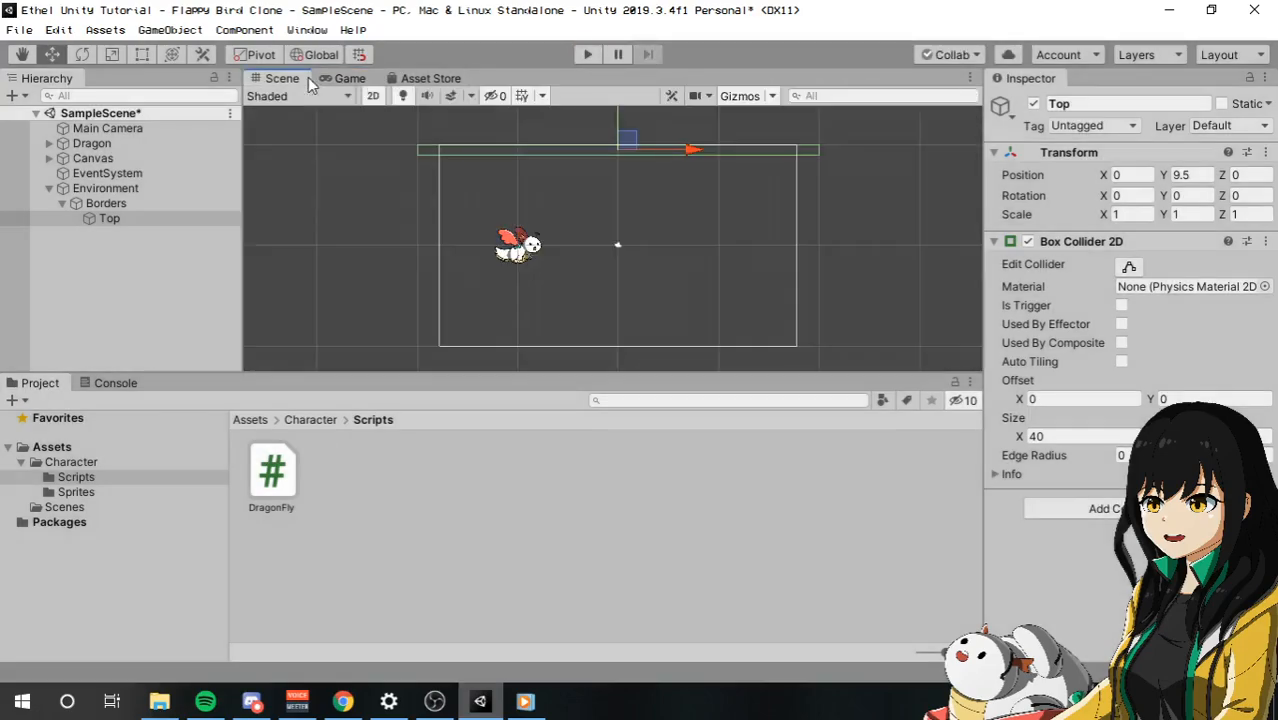
- Expand the Dragon object's hierarchy and create an empty child object under Dragon named Colliders
left_click(50, 144)
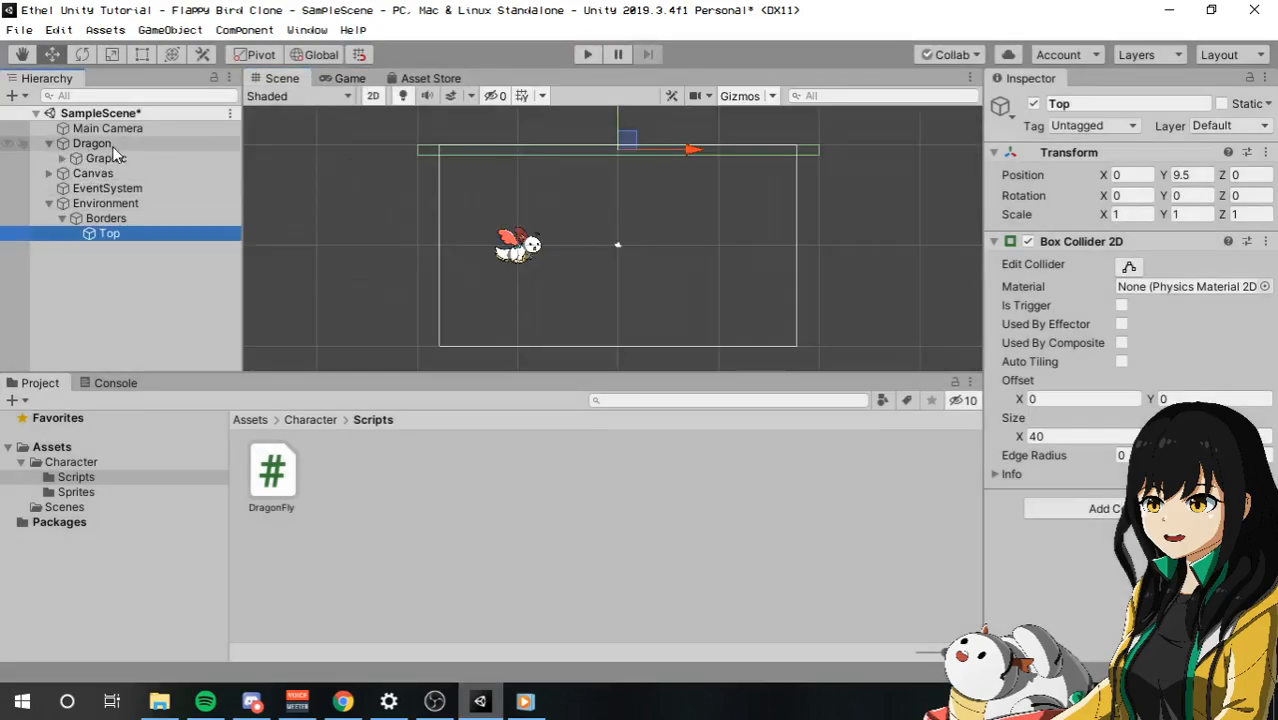
left_click(114, 146)
left_click(63, 159)
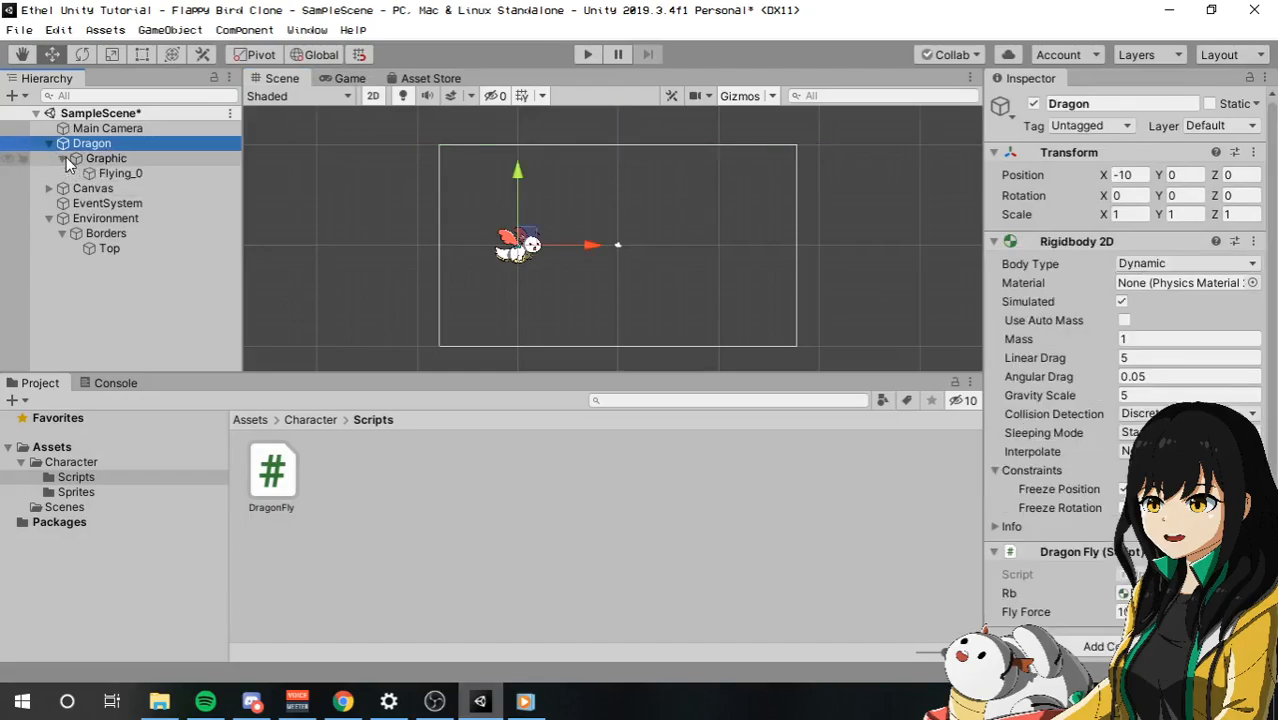
scroll(560, 235, "up", 4)
scroll(558, 235, "up", 3)
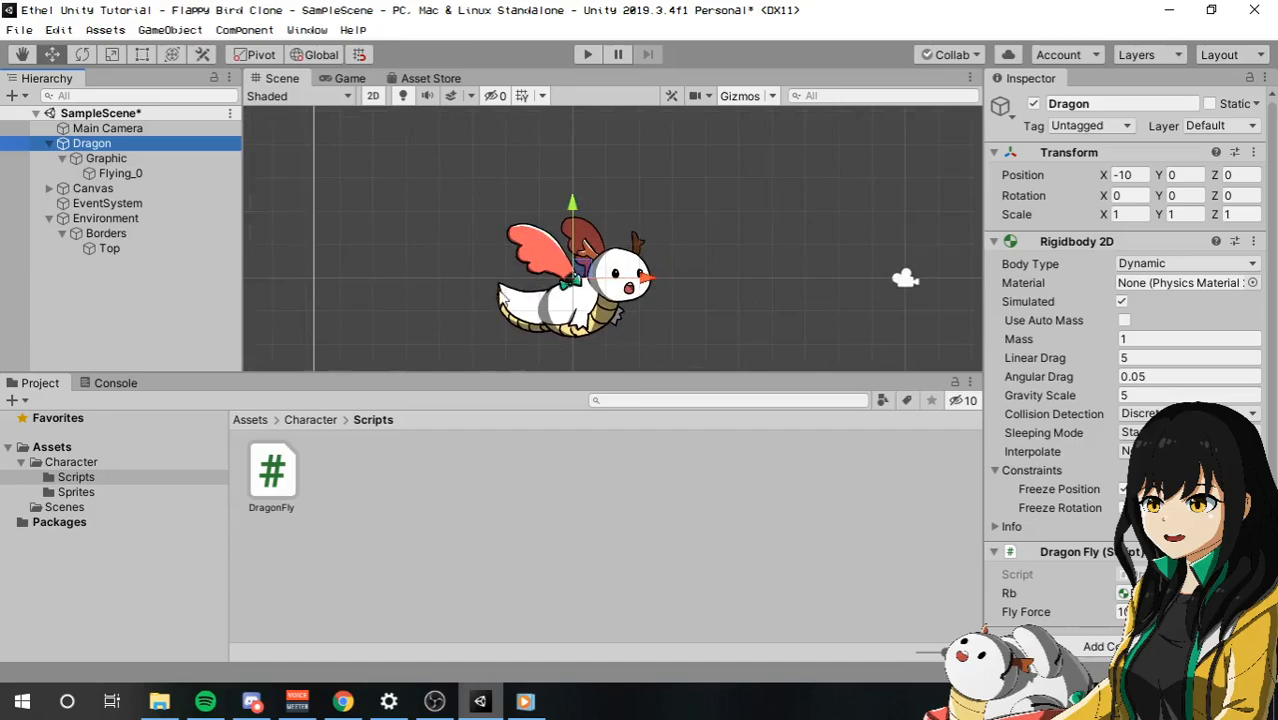
right_click(152, 143)
left_click(215, 318)
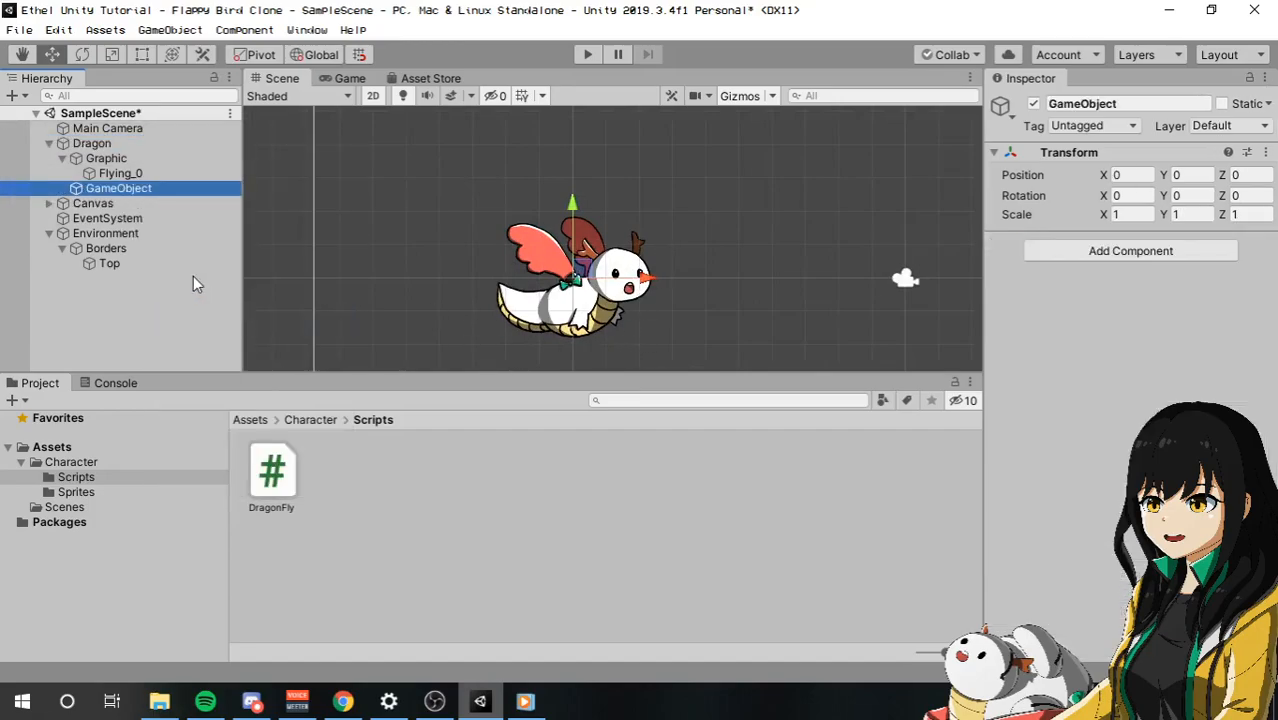
type("Colliders")
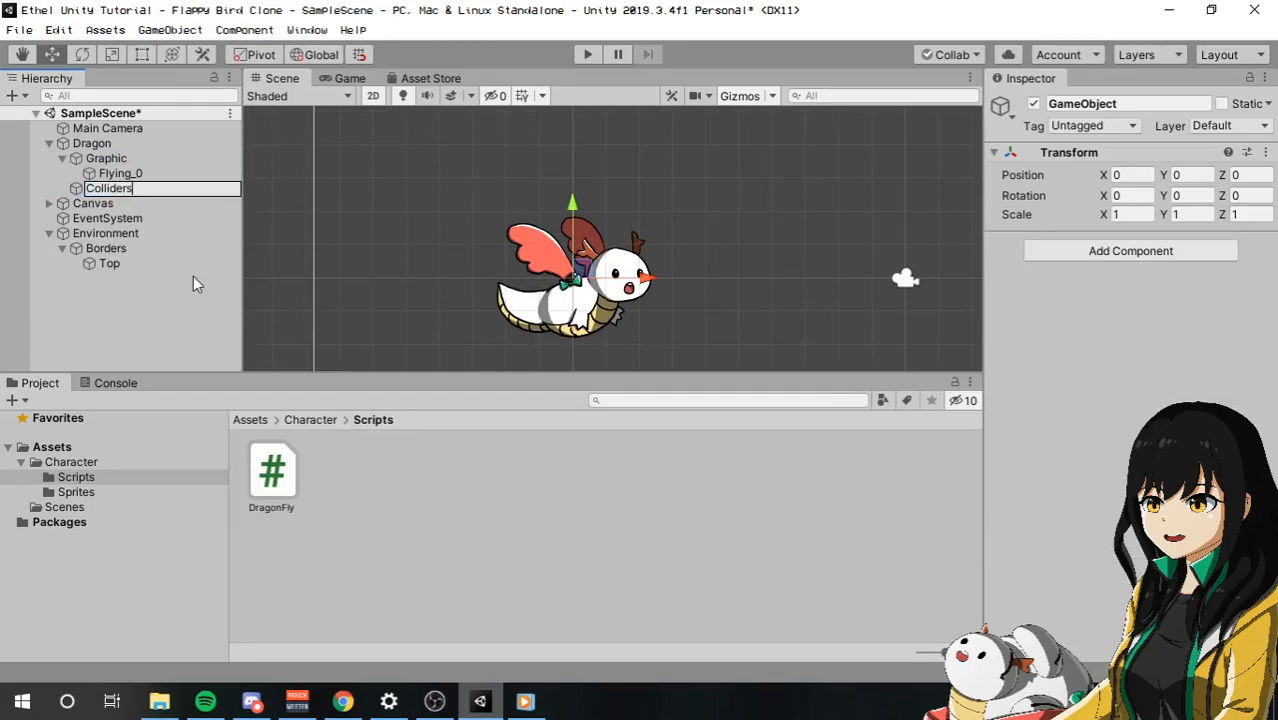
key("Return")
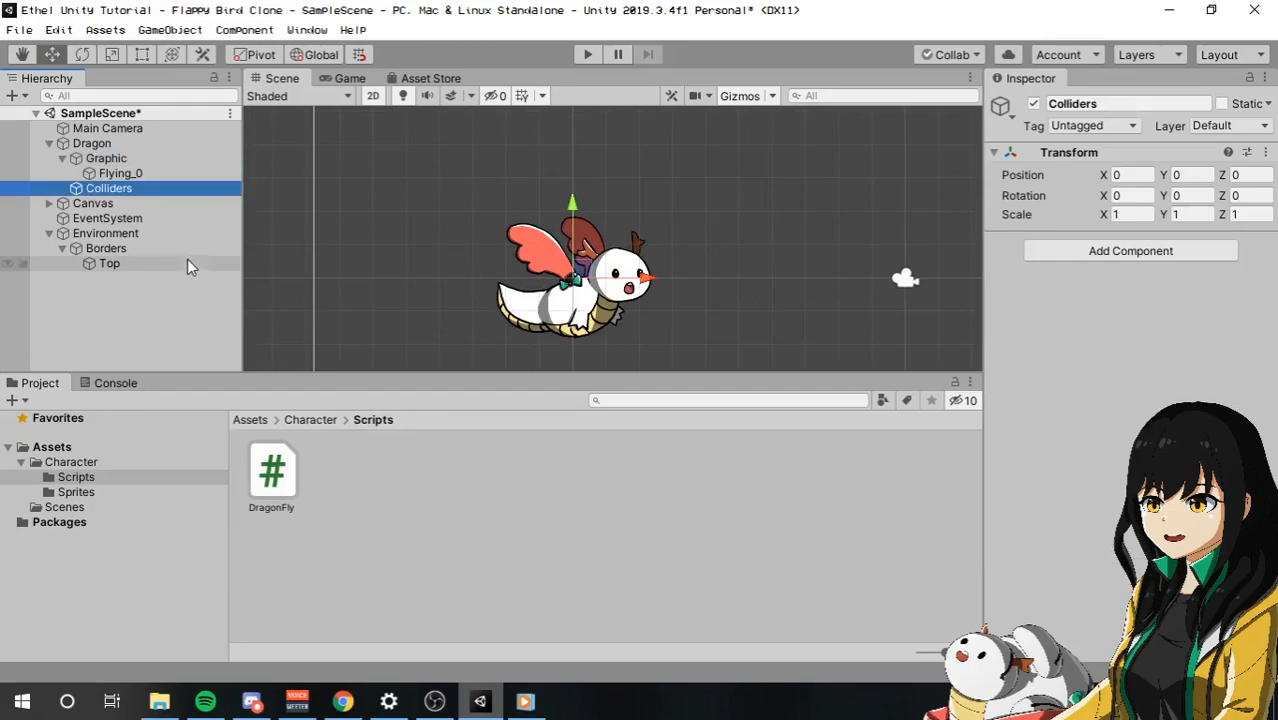
- Create an empty child object named Body under Colliders and add a Box Collider 2D to it
right_click(178, 188)
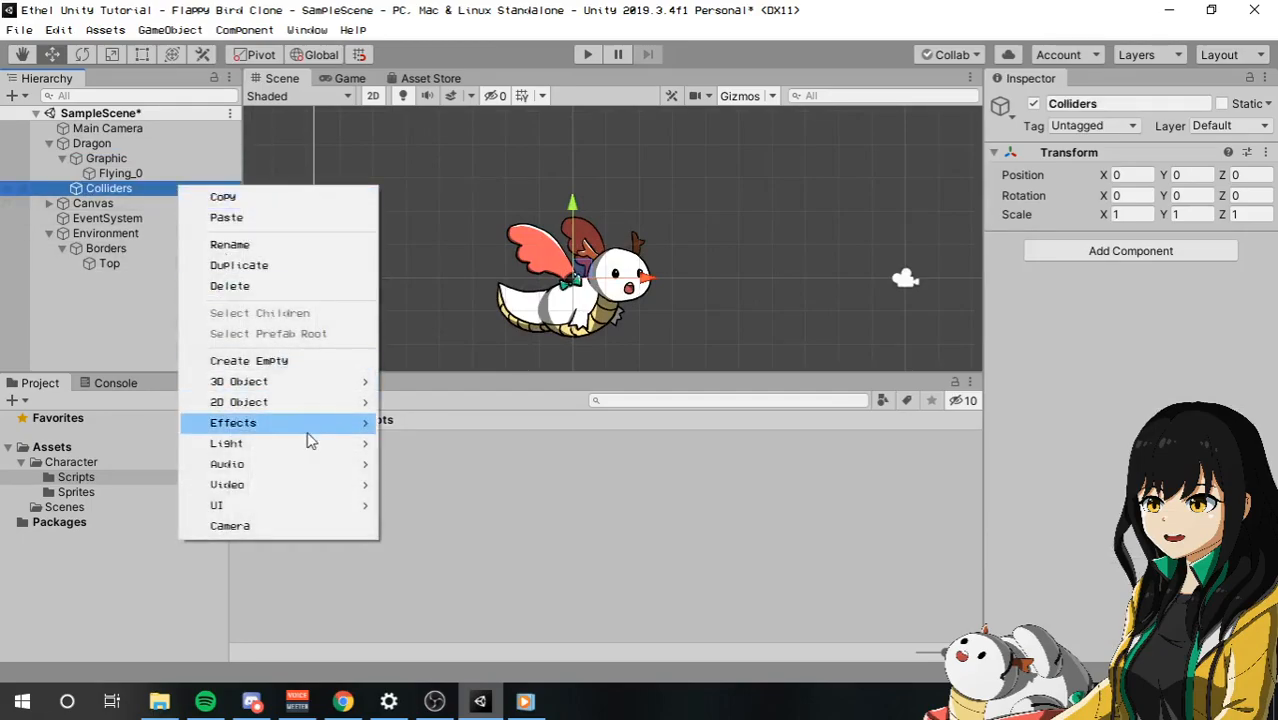
left_click(322, 361)
type("Body")
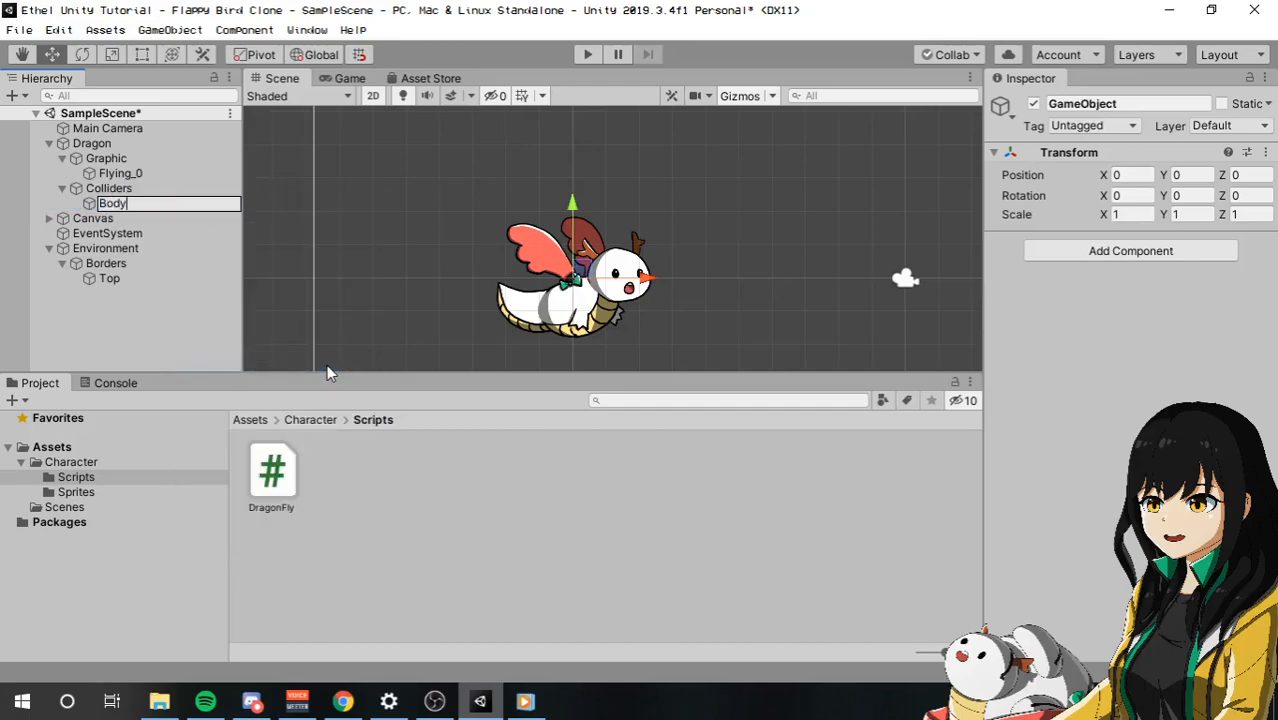
key("Return")
left_click(1082, 253)
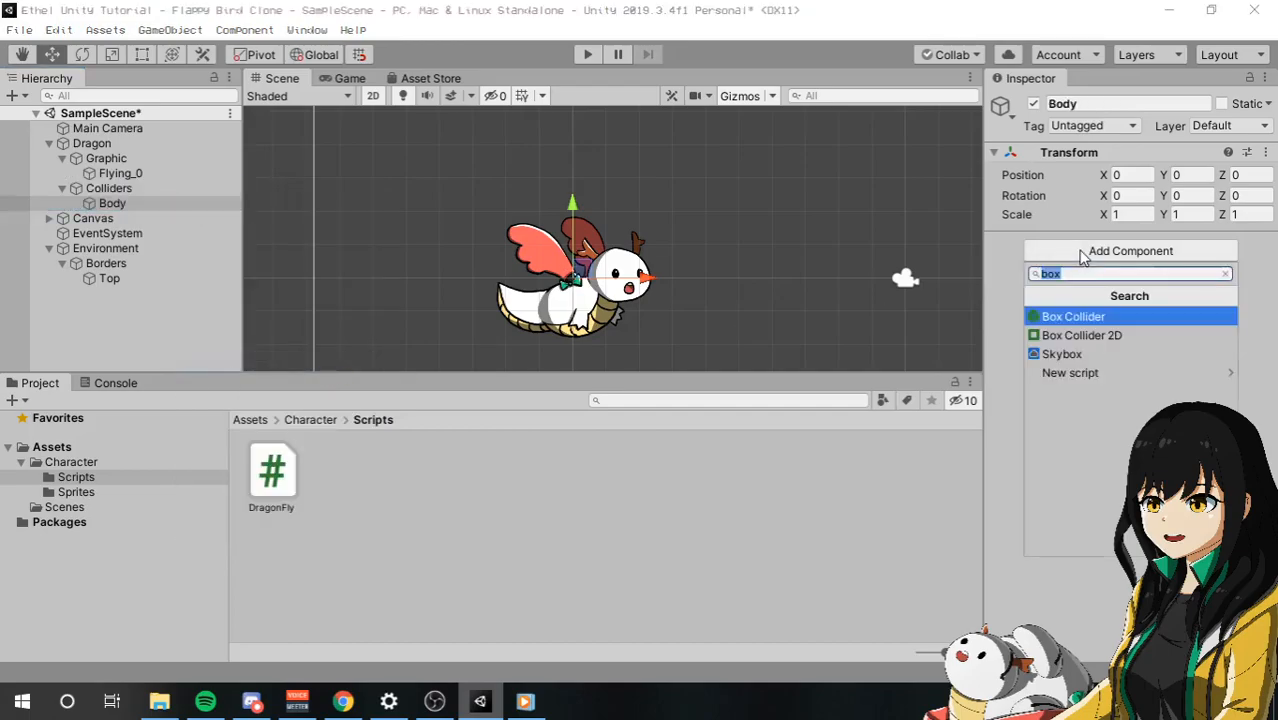
left_click(1120, 336)
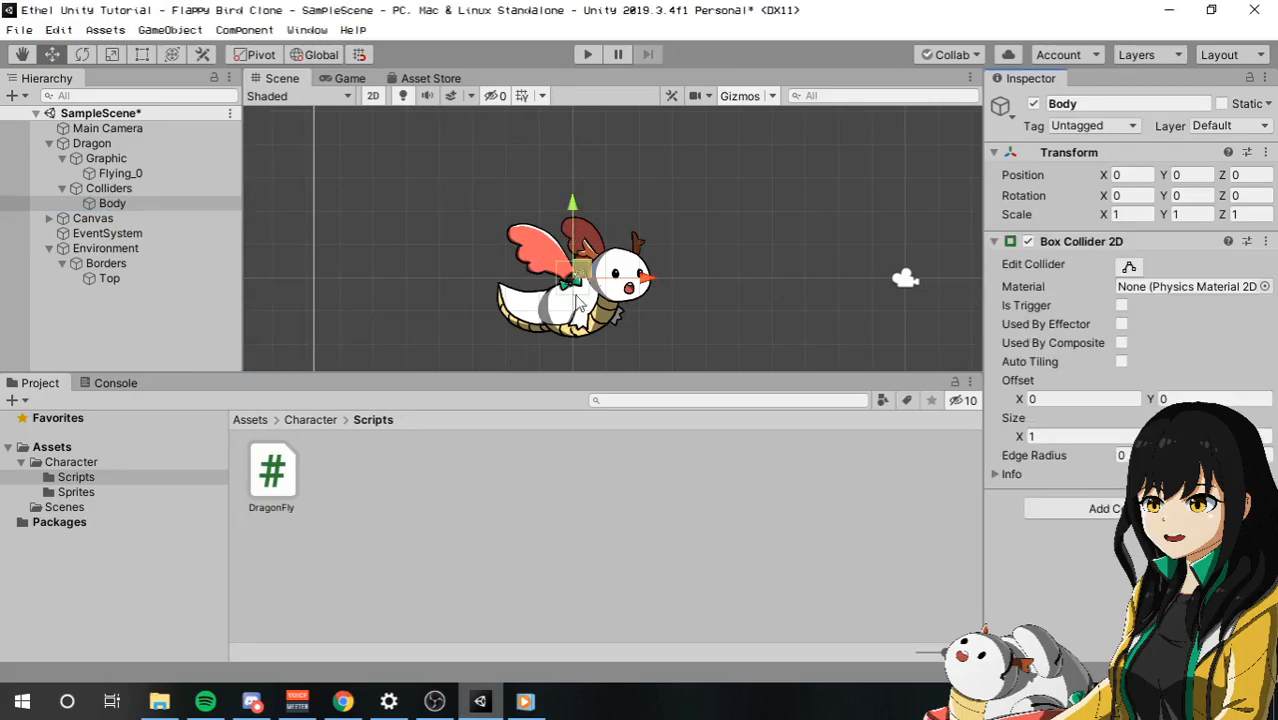
- Enlarge the Body object's box collider to a square of size 3 around the dragon
scroll(565, 232, "up", 4)
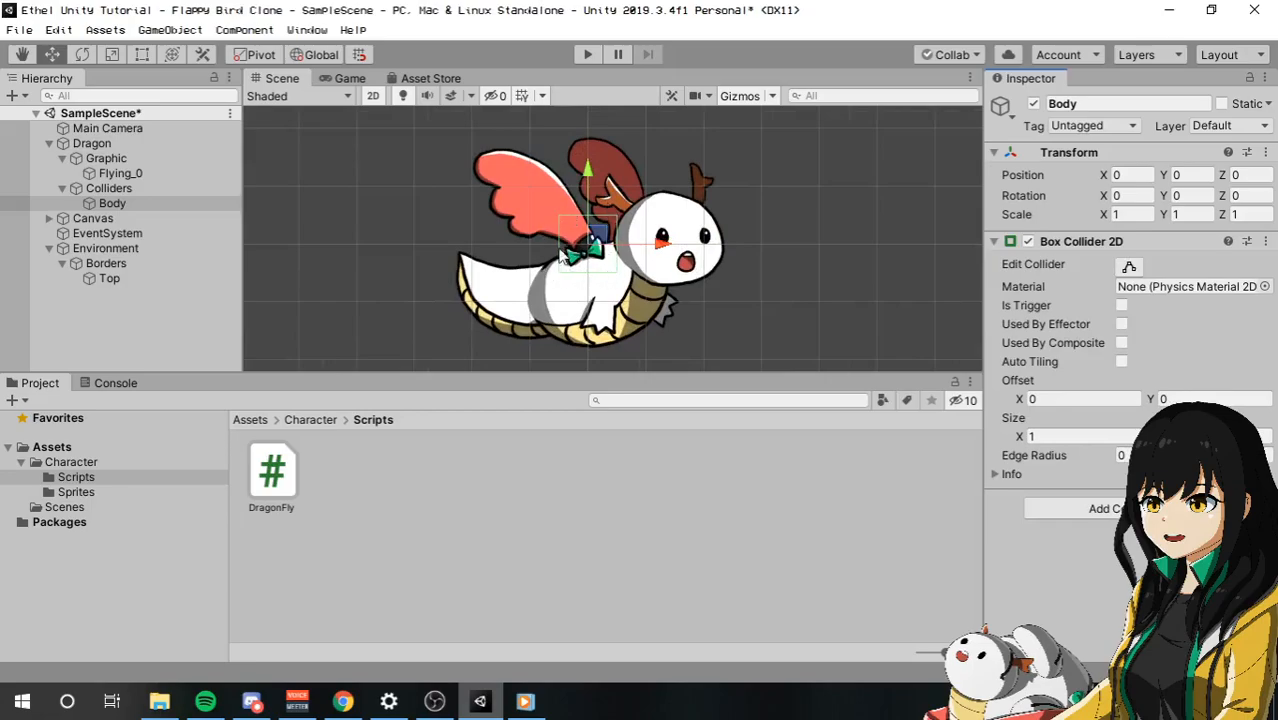
left_click(1129, 266)
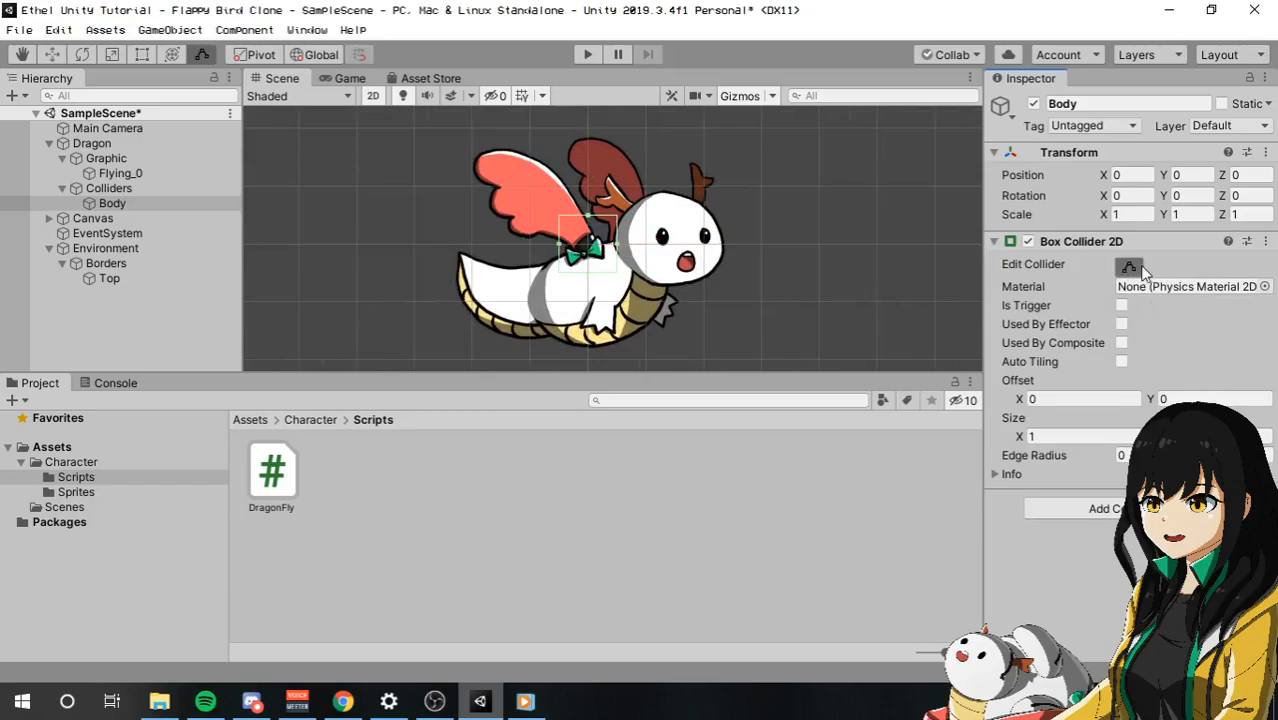
left_click(1129, 266)
left_click(1105, 436)
type("3")
scroll(363, 265, "down", 5)
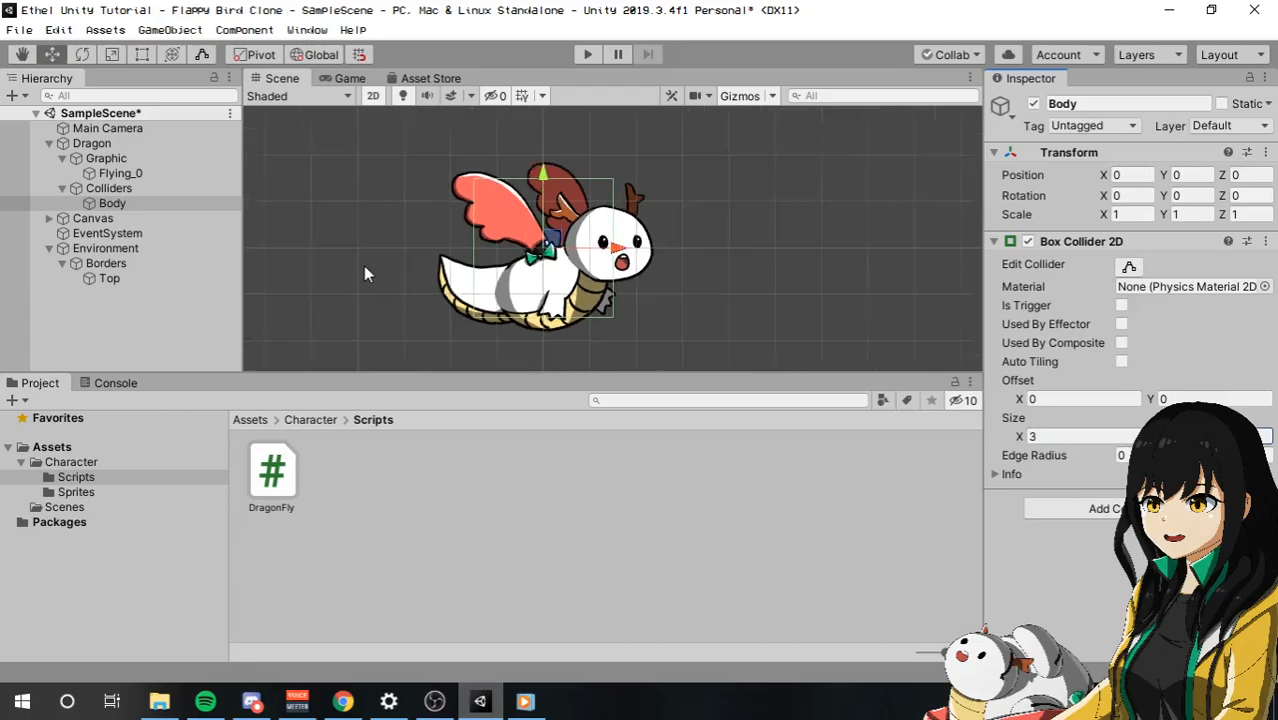
scroll(469, 267, "down", 5)
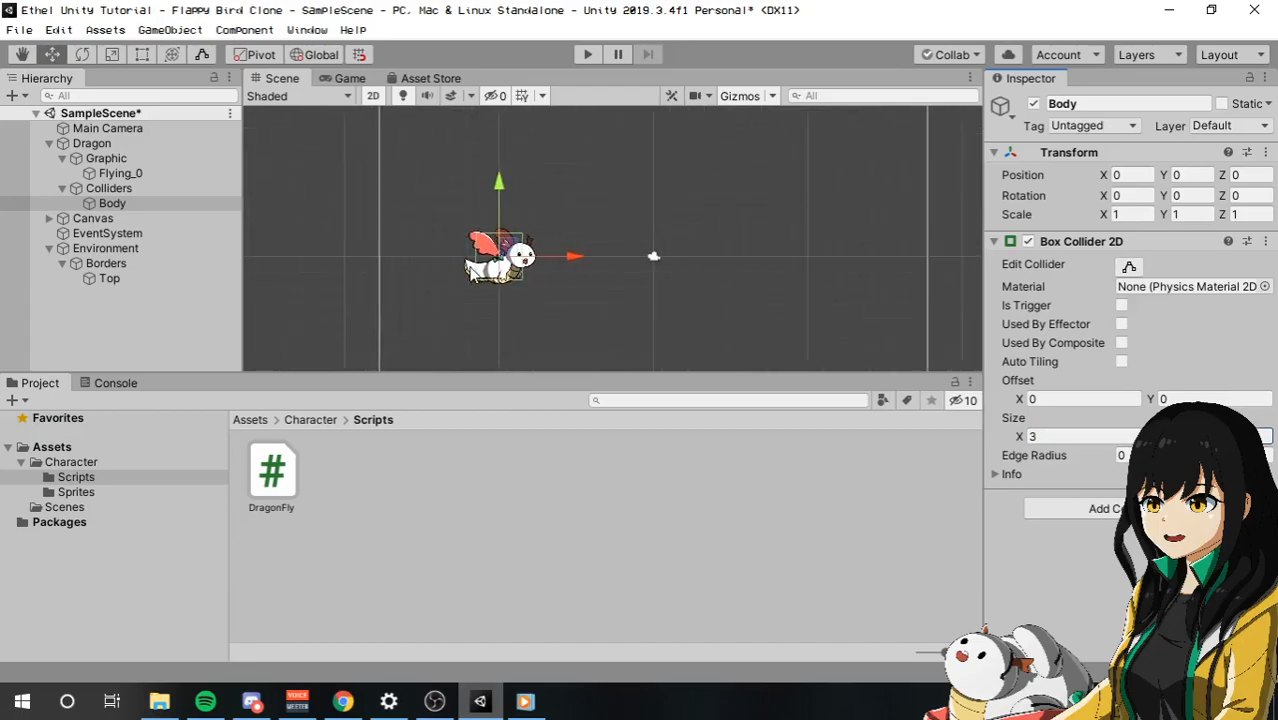
- Switch to the game view and save the scene and the project
left_click(349, 78)
left_click(19, 29)
left_click(45, 99)
left_click(19, 29)
left_click(71, 188)
- Play-test the dragon's collision with the top border by flapping upward repeatedly, stop the game and return to the scene view
left_click(589, 57)
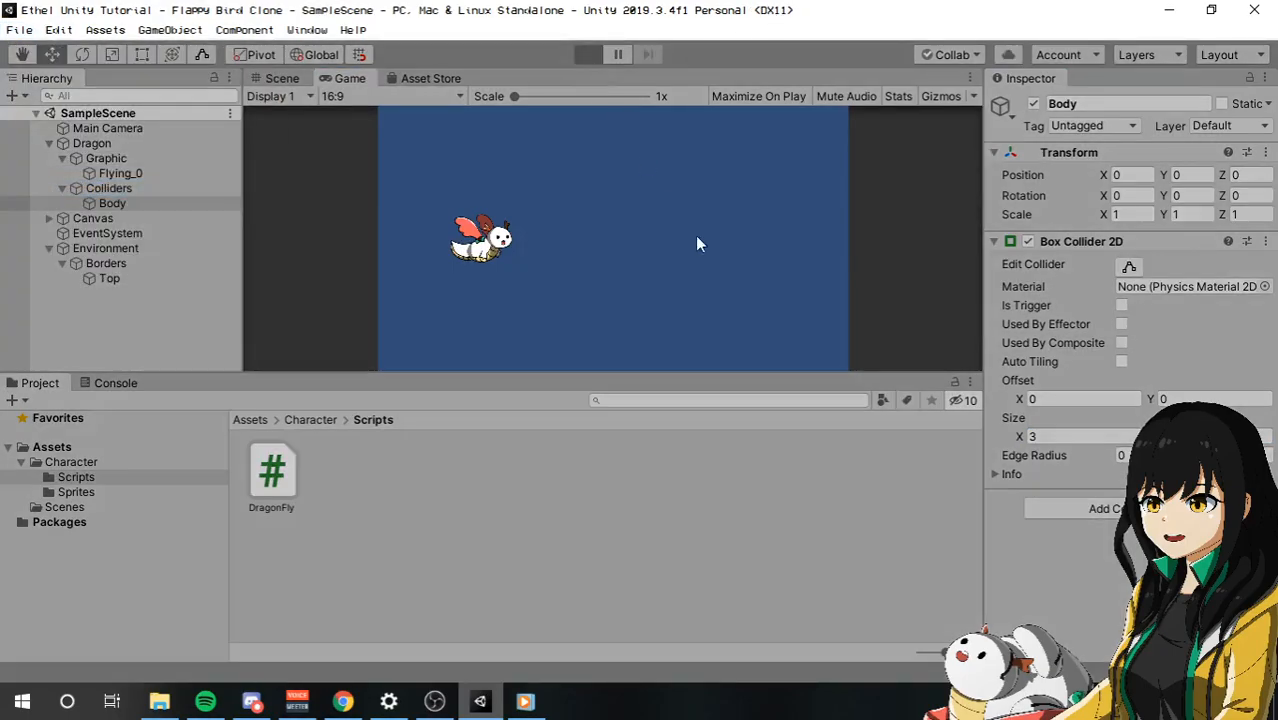
left_click(737, 265)
left_click(737, 264)
left_click(738, 264)
left_click(738, 264)
left_click(738, 264)
left_click(738, 263)
left_click(738, 262)
left_click(738, 261)
left_click(738, 261)
left_click(738, 261)
left_click(738, 261)
left_click(738, 261)
left_click(738, 260)
left_click(738, 260)
left_click(738, 262)
left_click(738, 262)
left_click(738, 262)
left_click(738, 262)
left_click(737, 263)
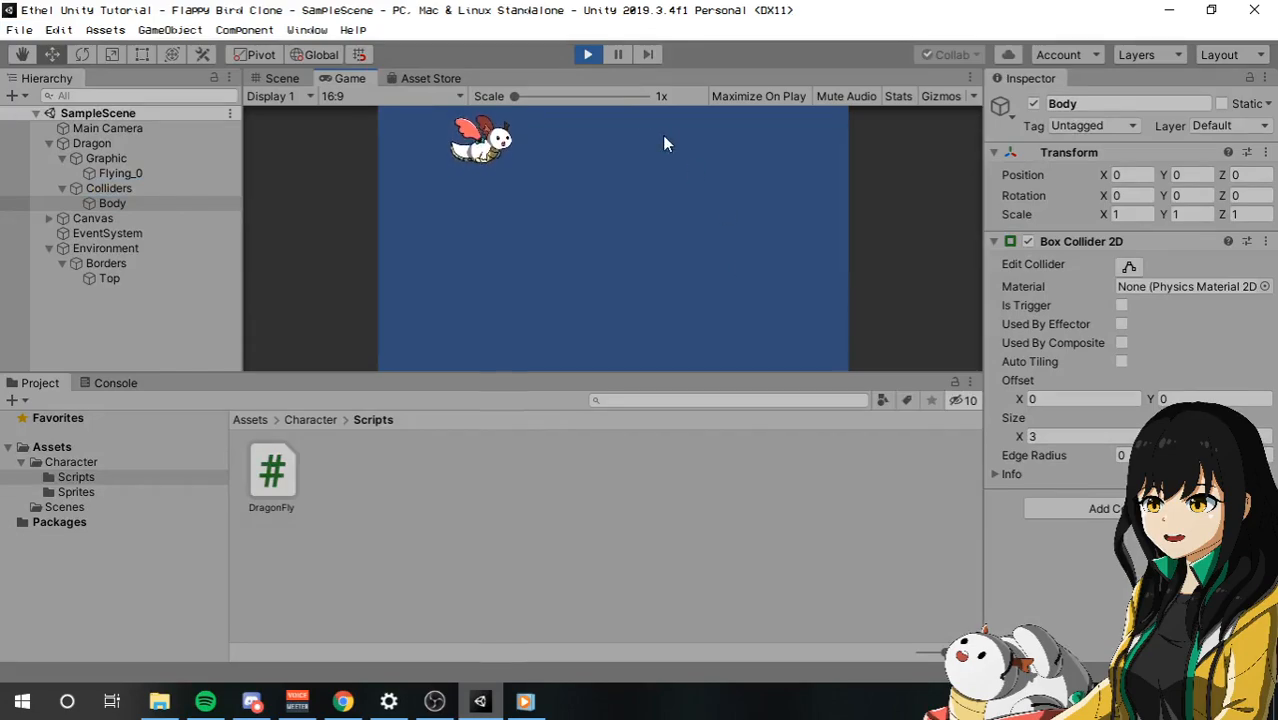
left_click(587, 54)
left_click(298, 80)
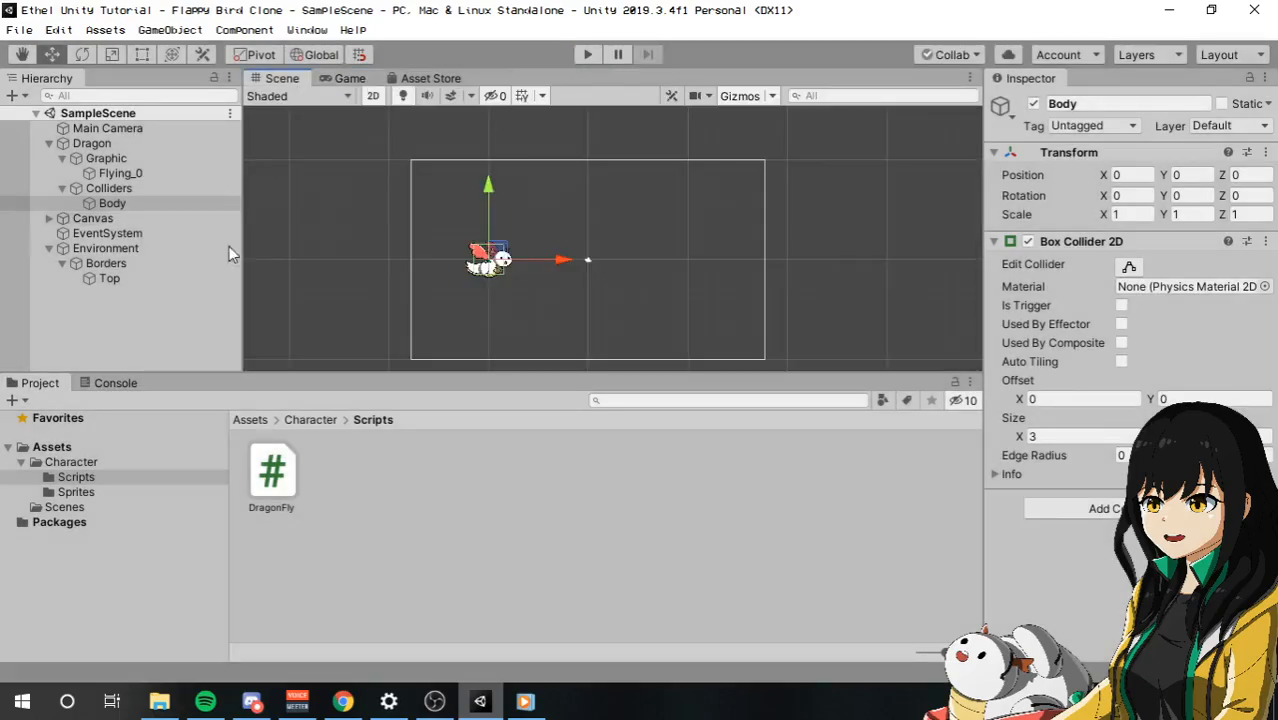
left_click(146, 278)
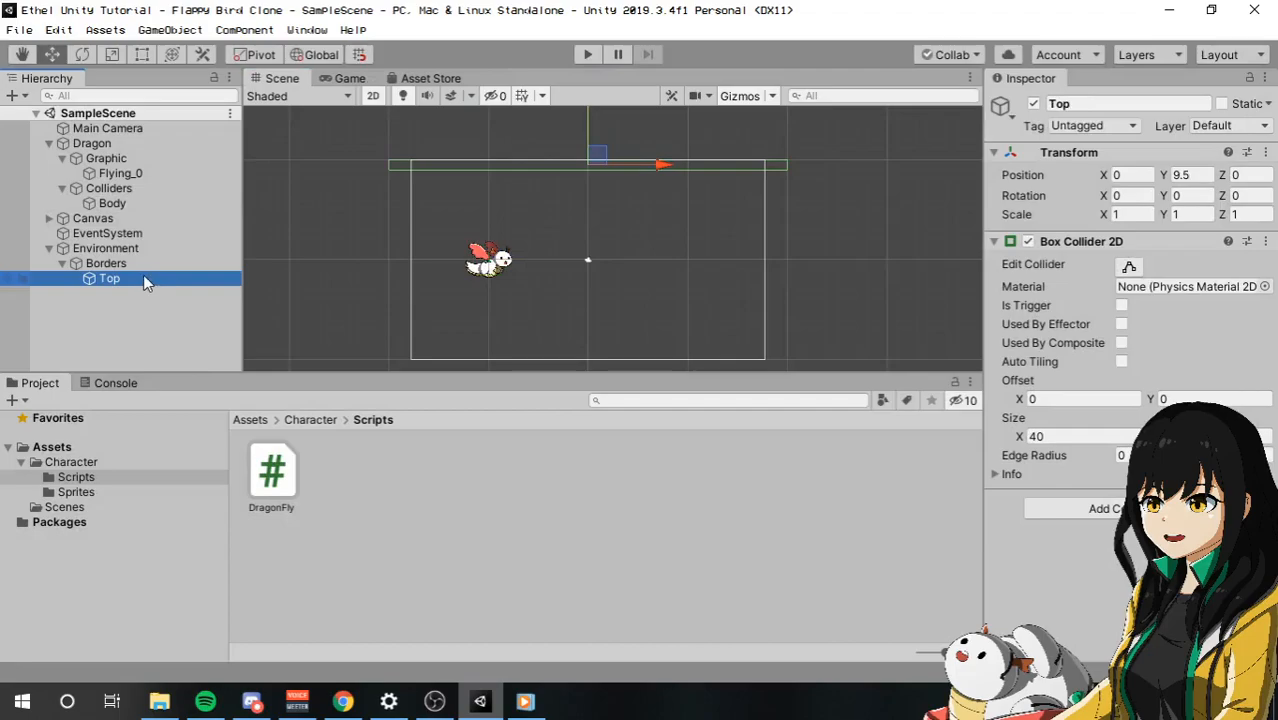
key("ctrl+d")
key("F2")
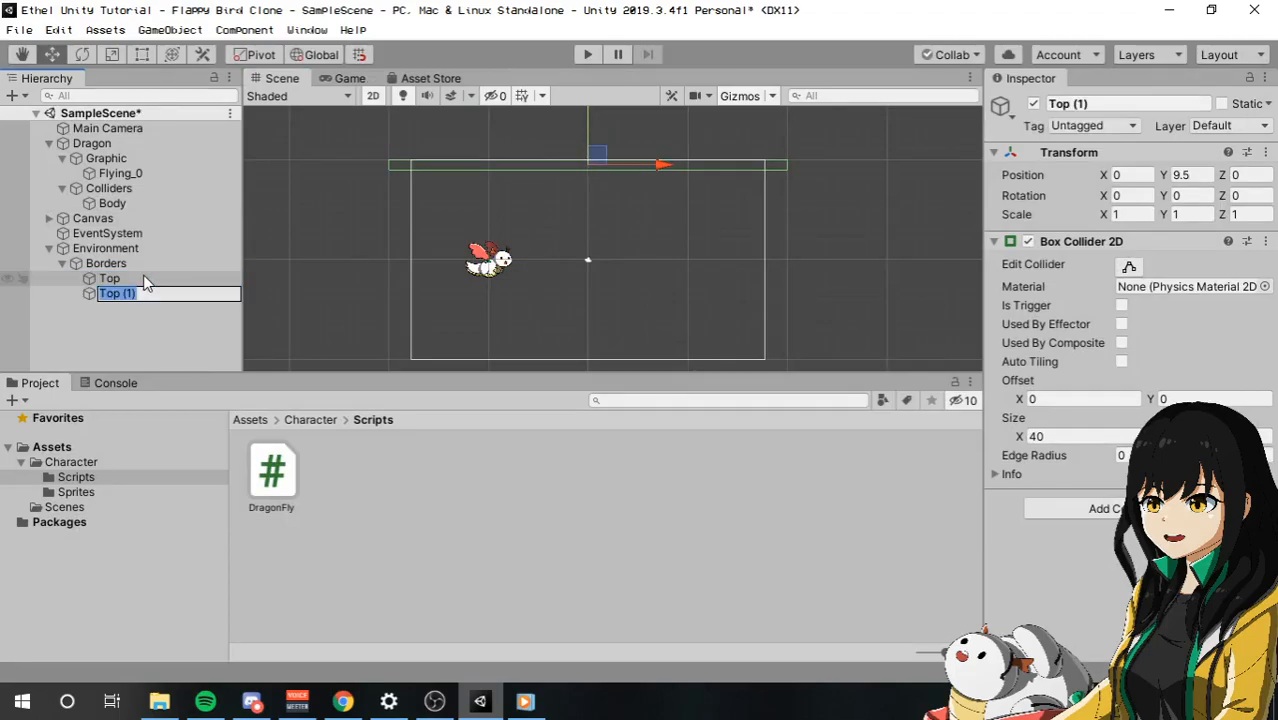
key("Escape")
key("Delete")
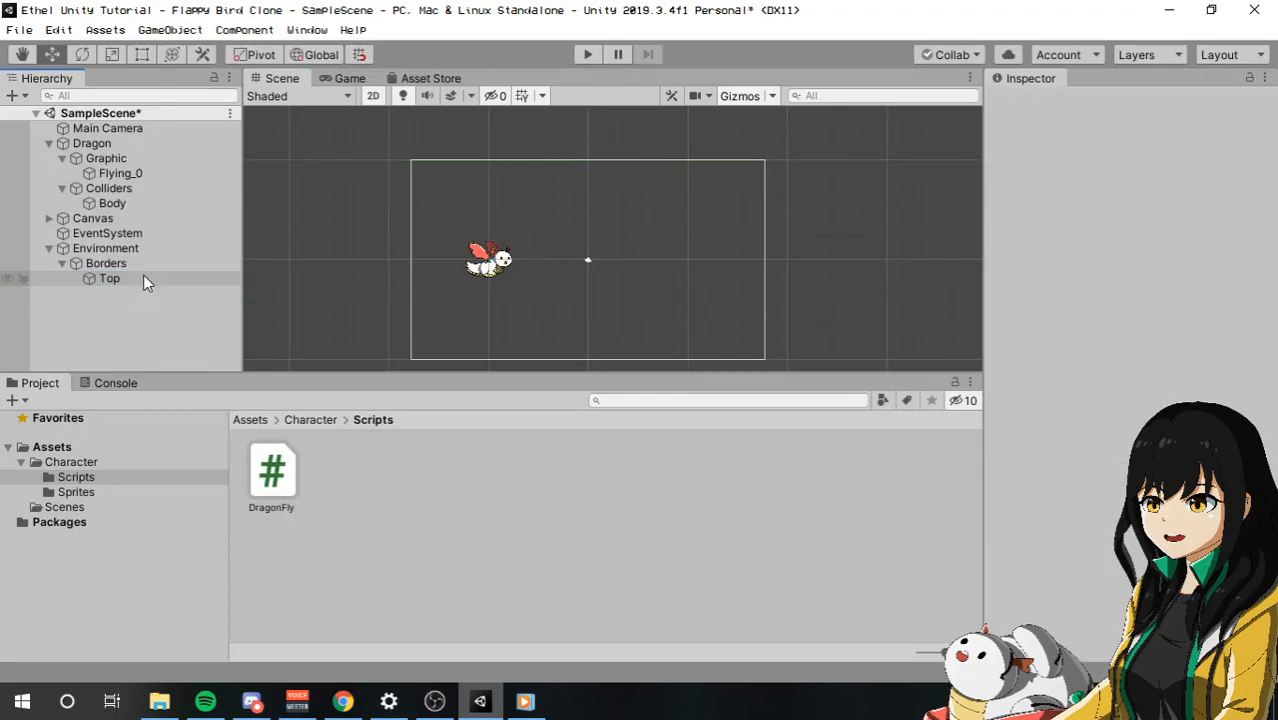
left_click(142, 279)
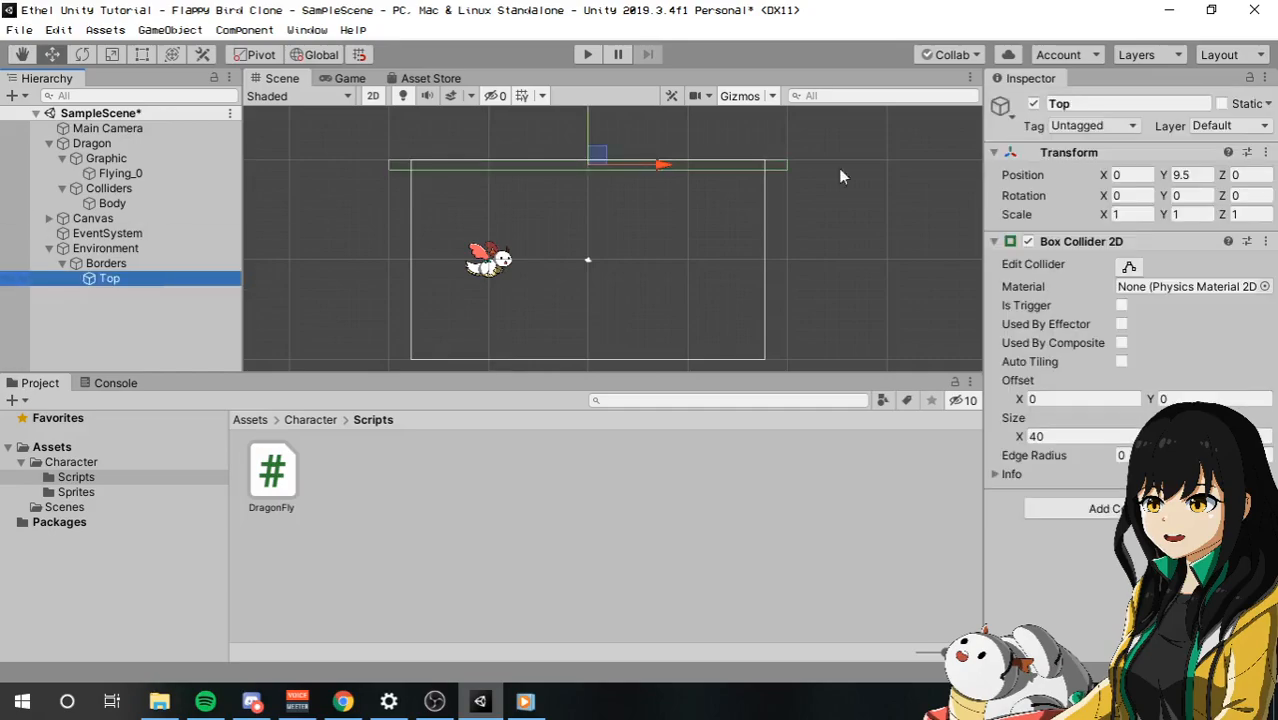
- Create an empty child object named Bottom under Borders and add a Box Collider 2D to it
left_click(136, 266)
right_click(136, 266)
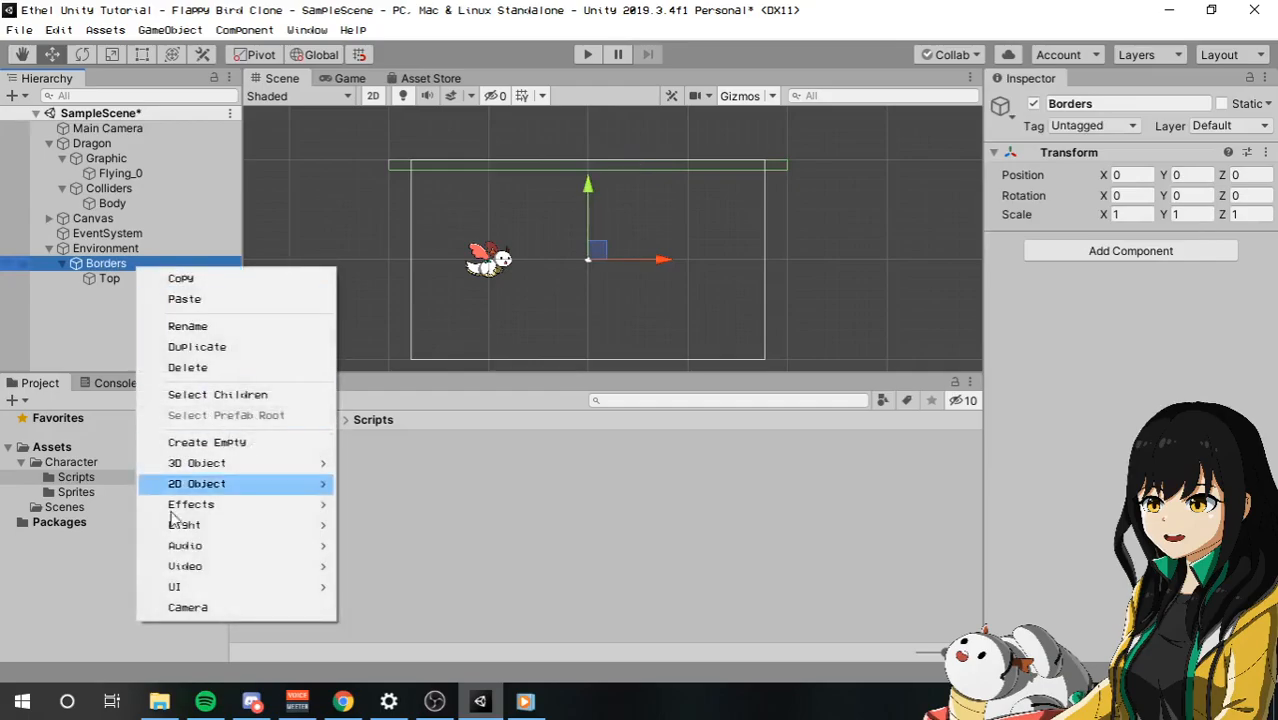
left_click(207, 442)
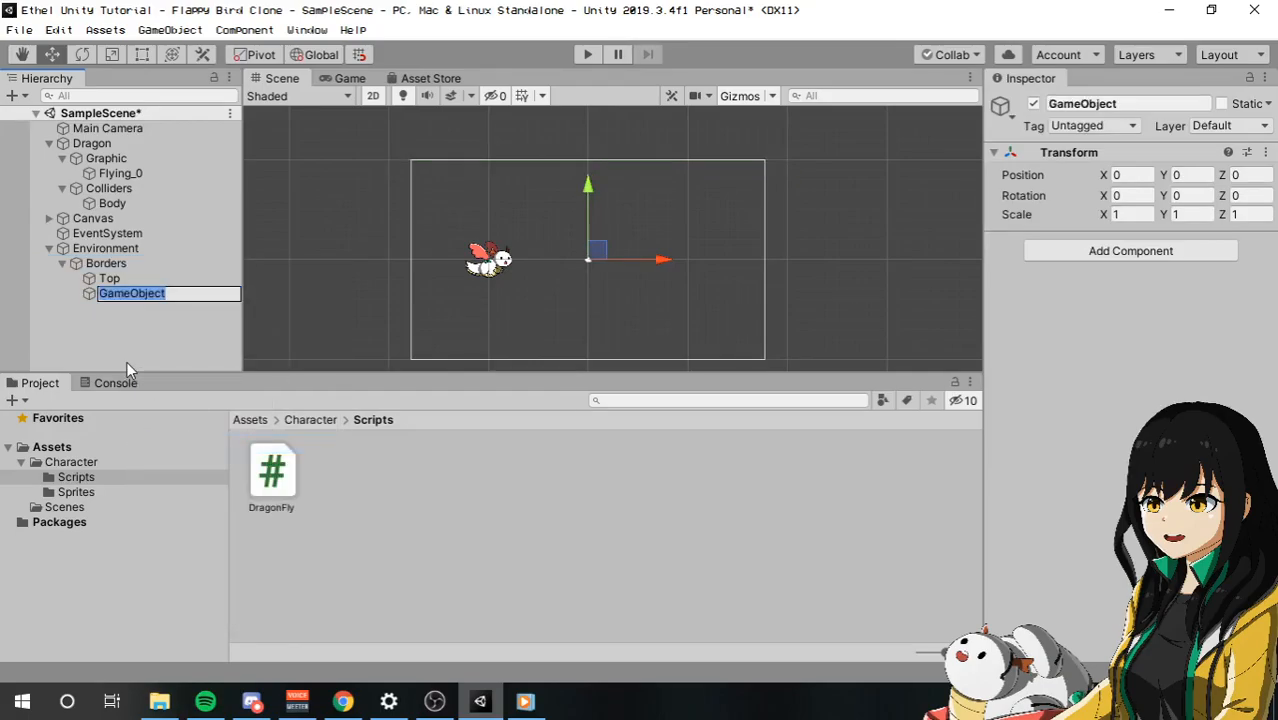
type("Bottom")
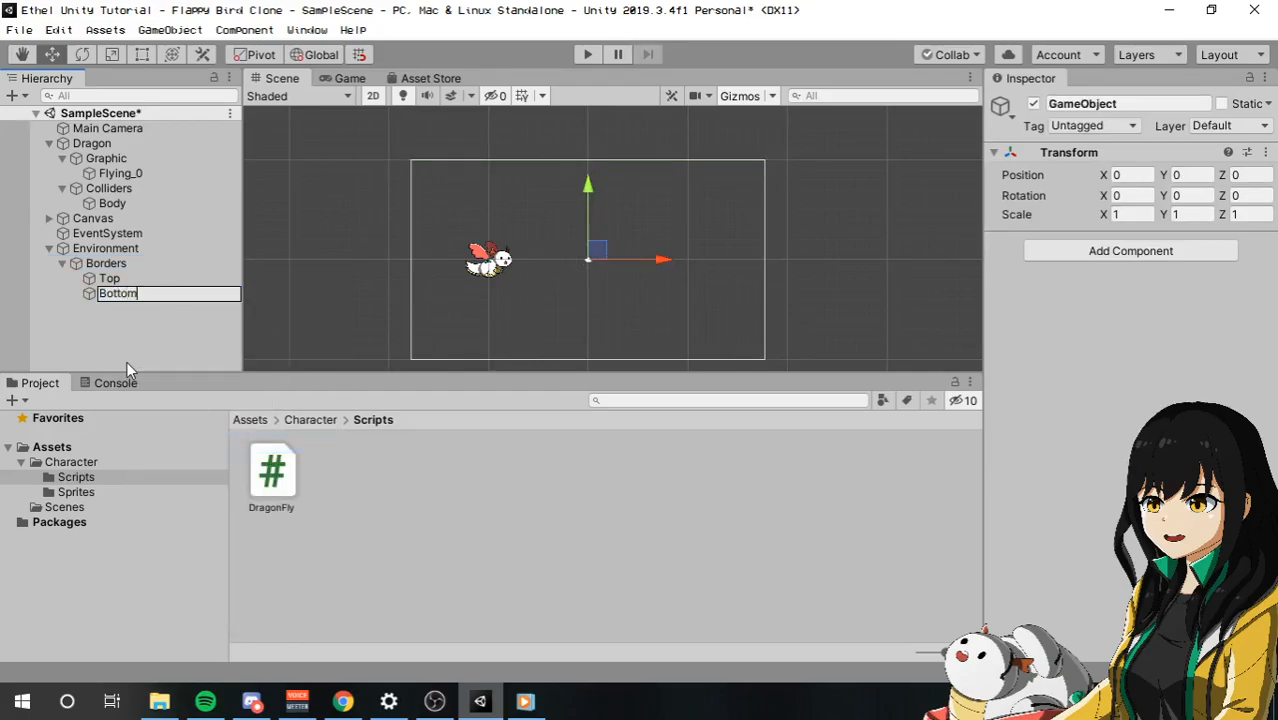
key("Return")
left_click(1165, 251)
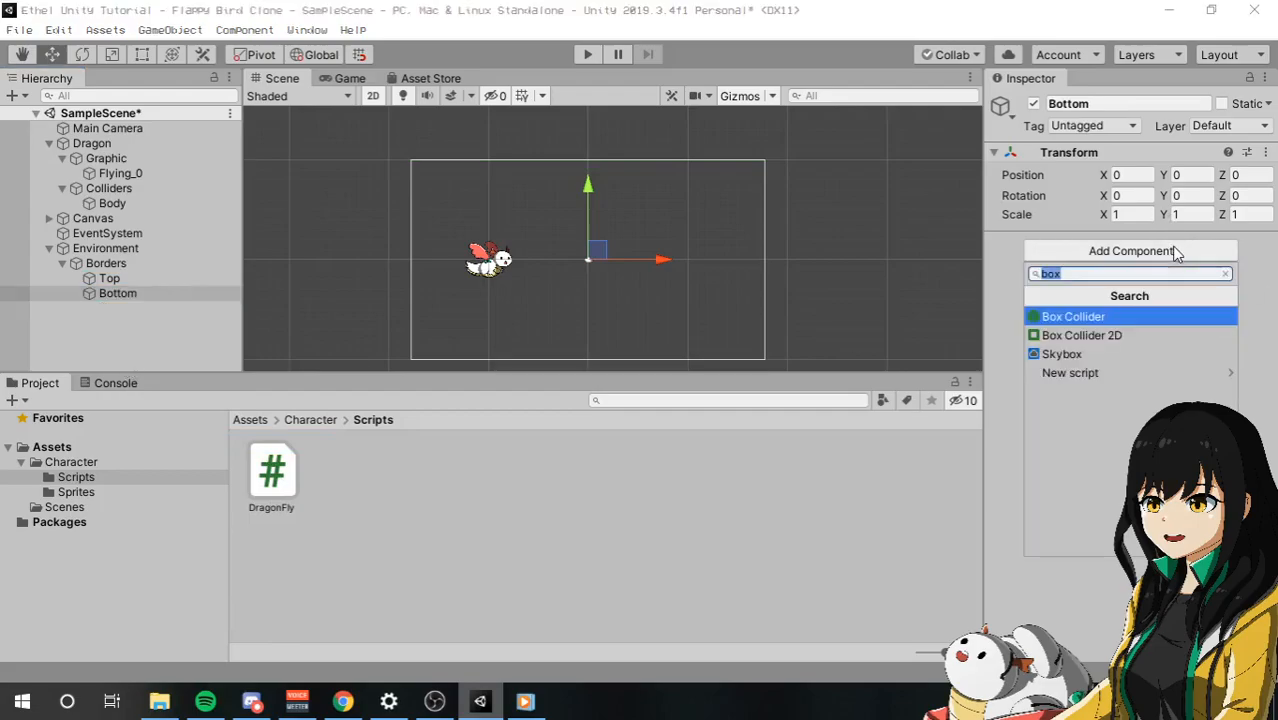
left_click(1152, 335)
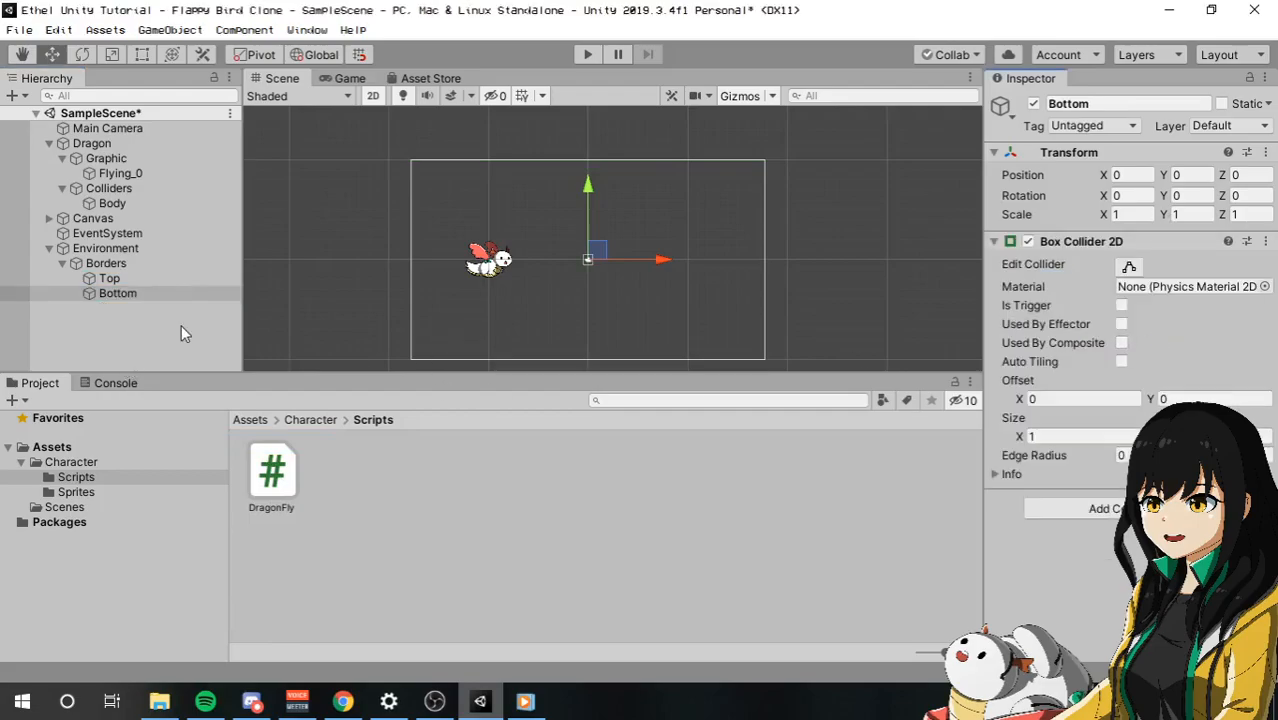
- Delete the Bottom object from Borders and select the Top object
left_click(164, 295)
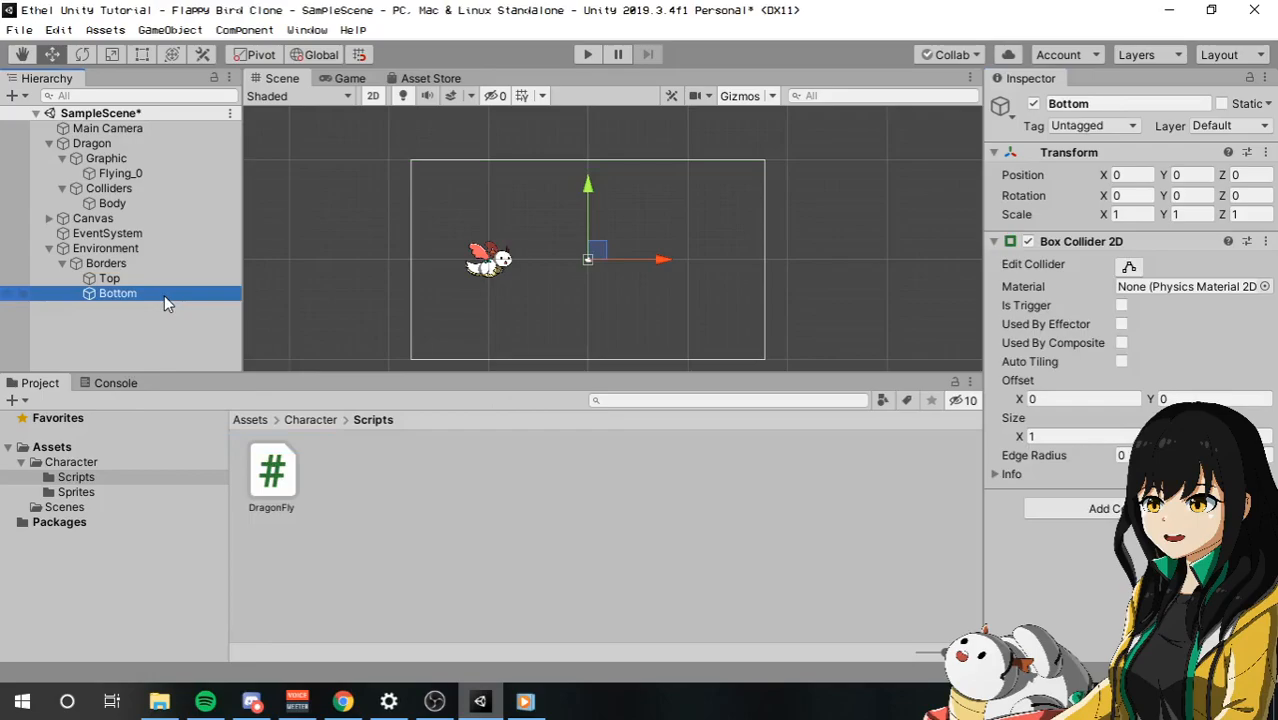
key("Delete")
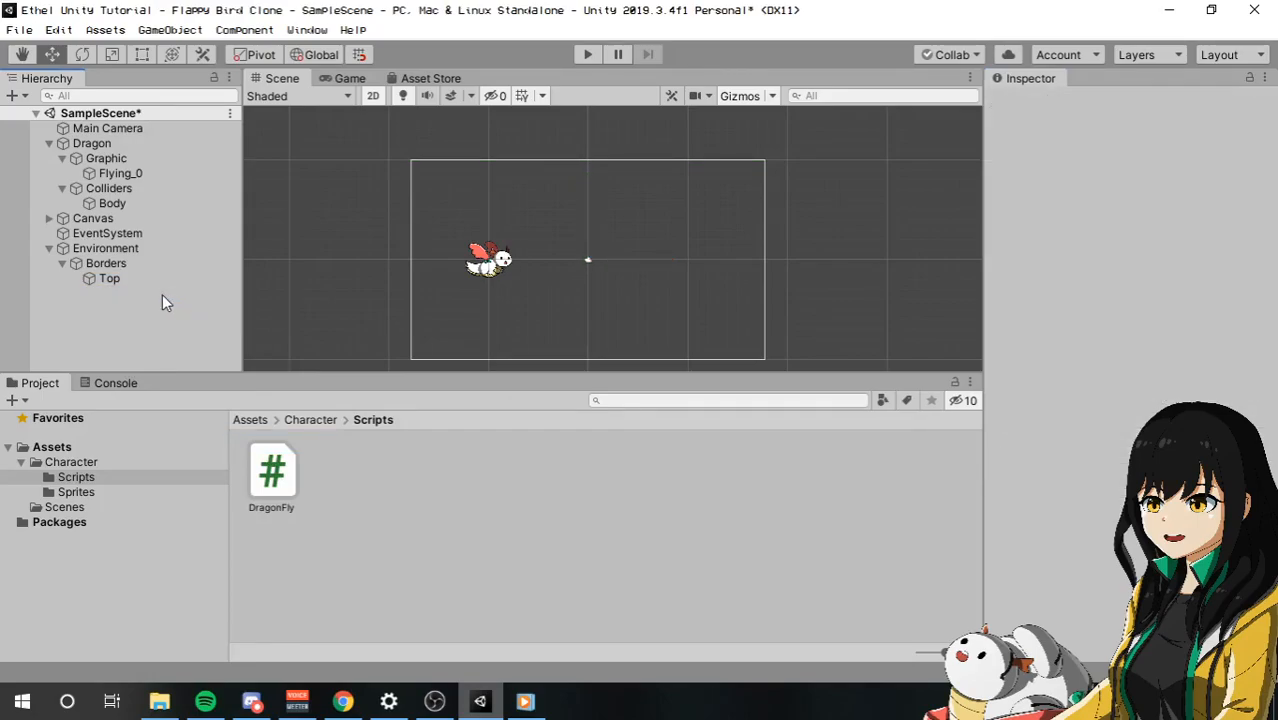
left_click(156, 281)
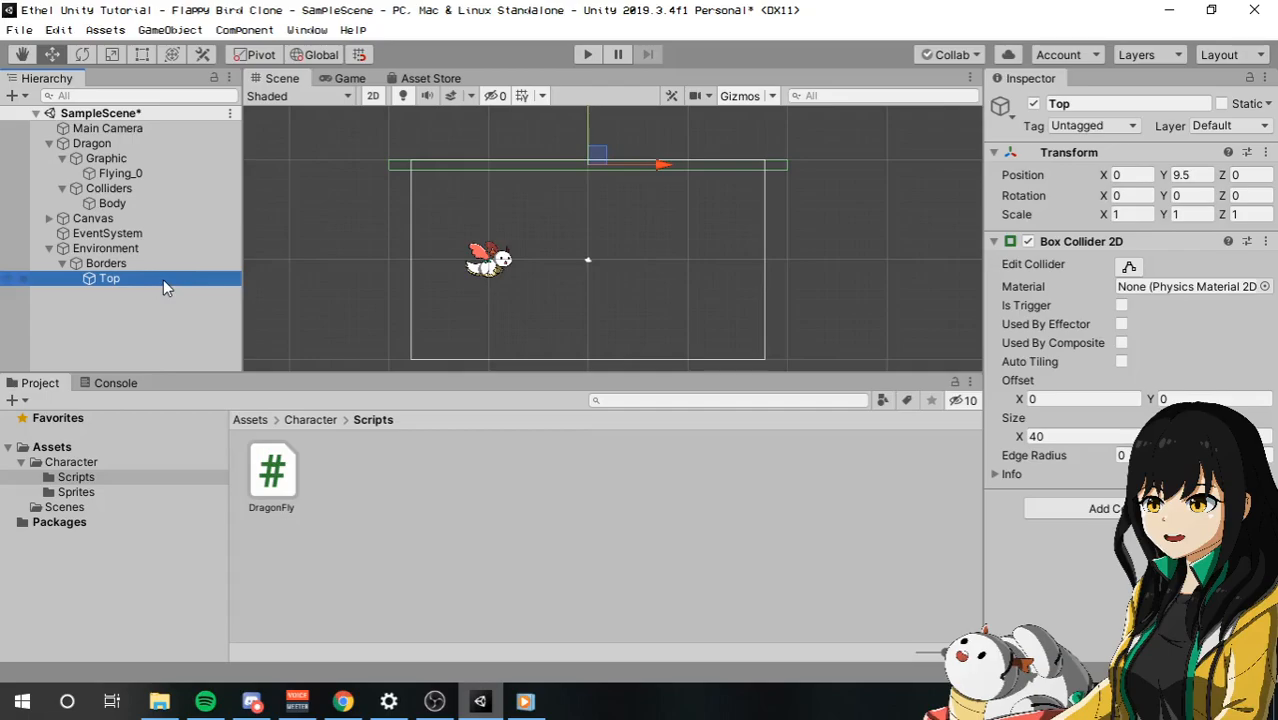
- Duplicate the Top border object and rename the copy Bottom
key("ctrl+d")
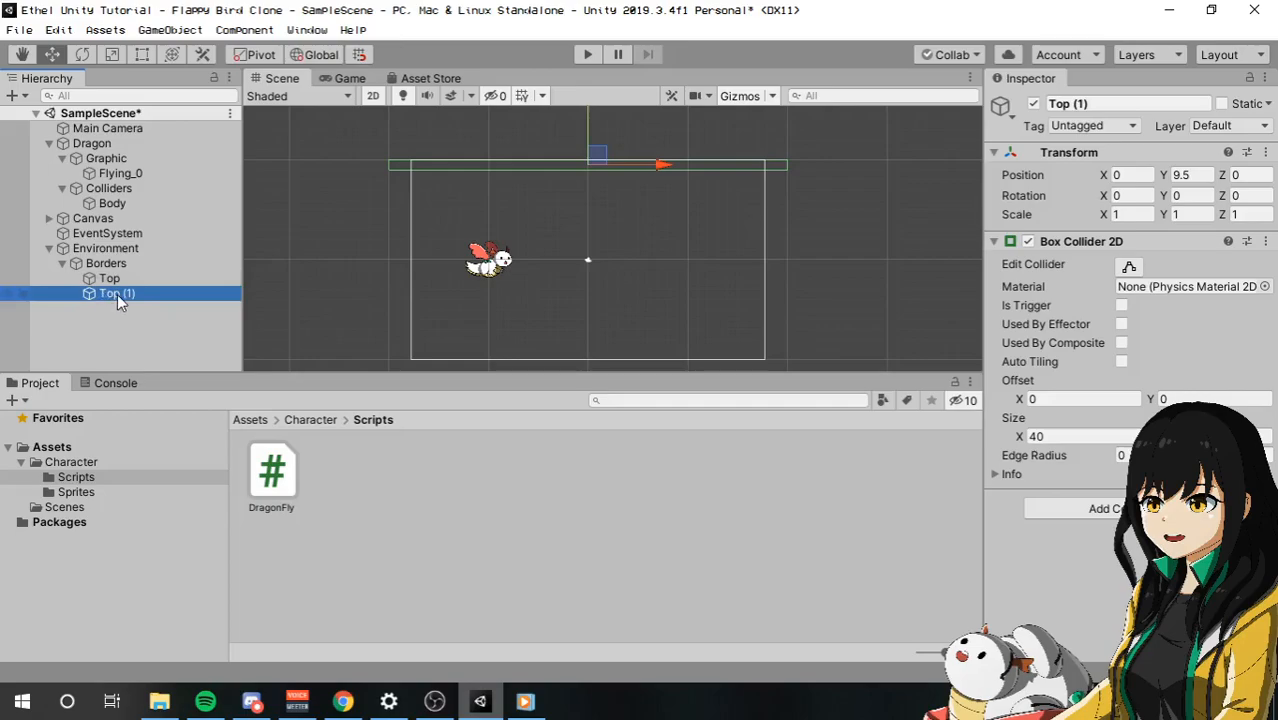
left_click(117, 294)
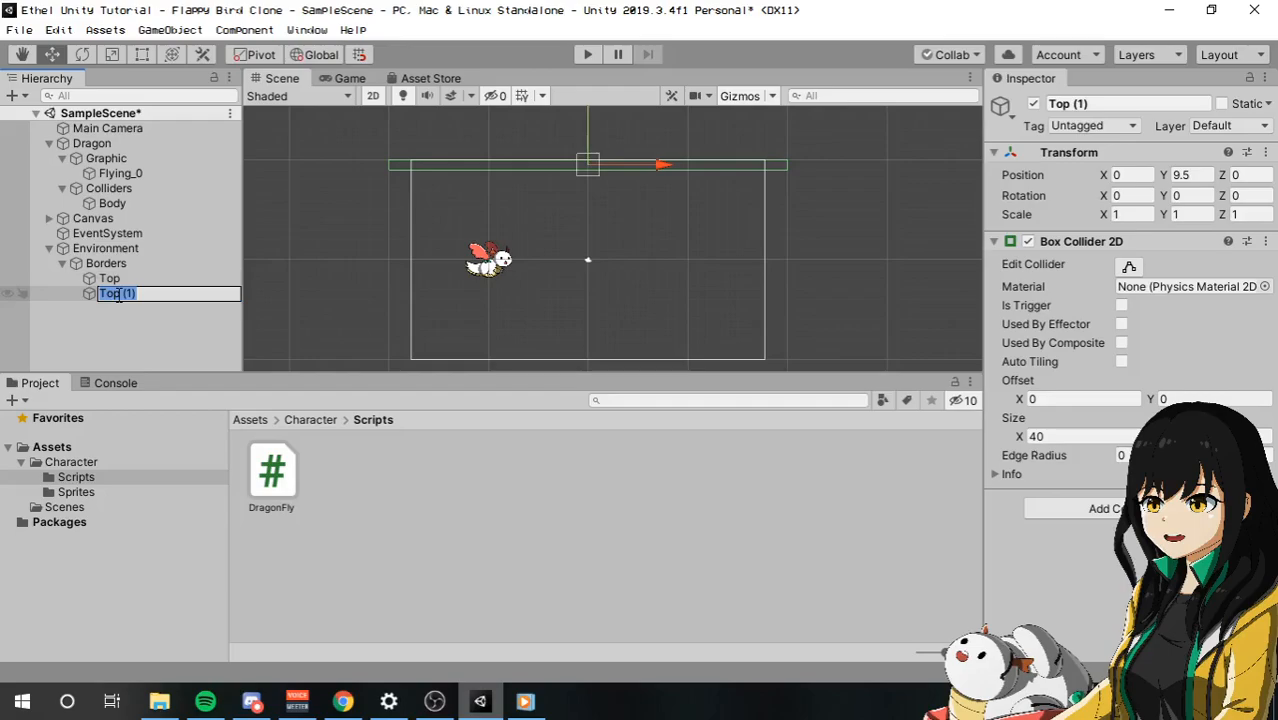
type("Bottom")
key("Return")
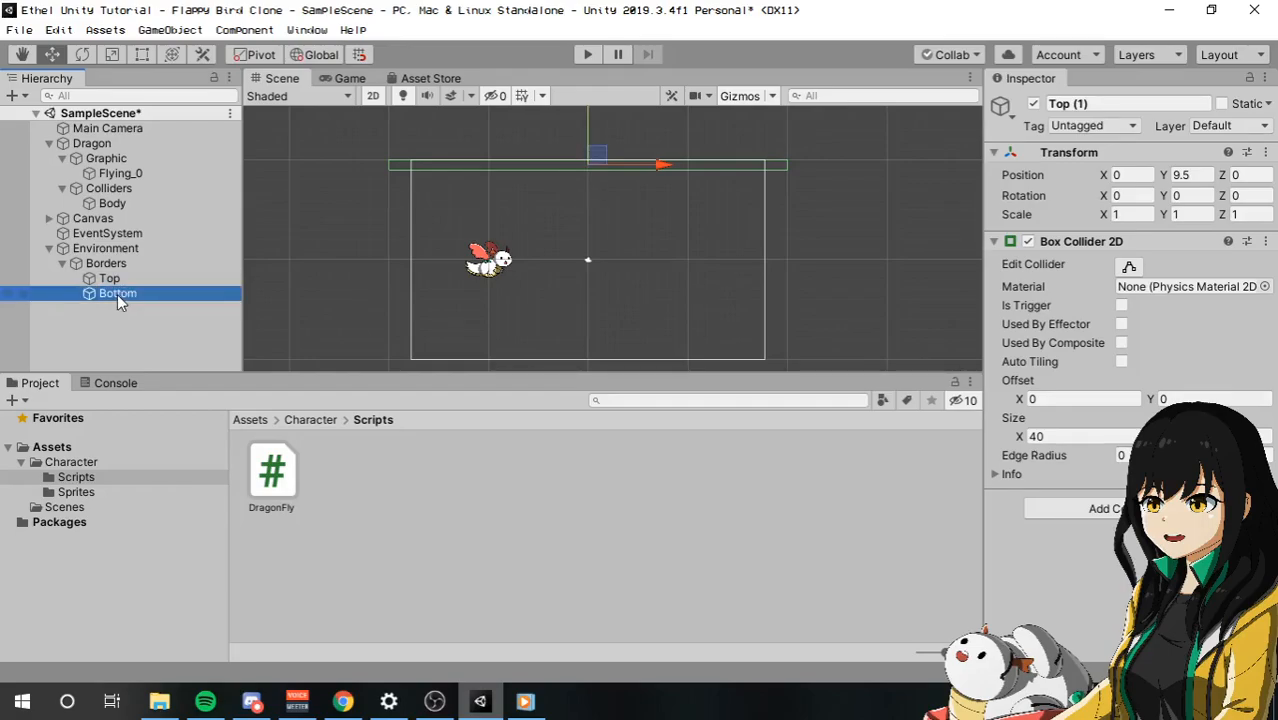
- Move the Bottom border down to the lower edge of the camera frame, setting its Y position to -9.5
left_click_drag(590, 130, 590, 319)
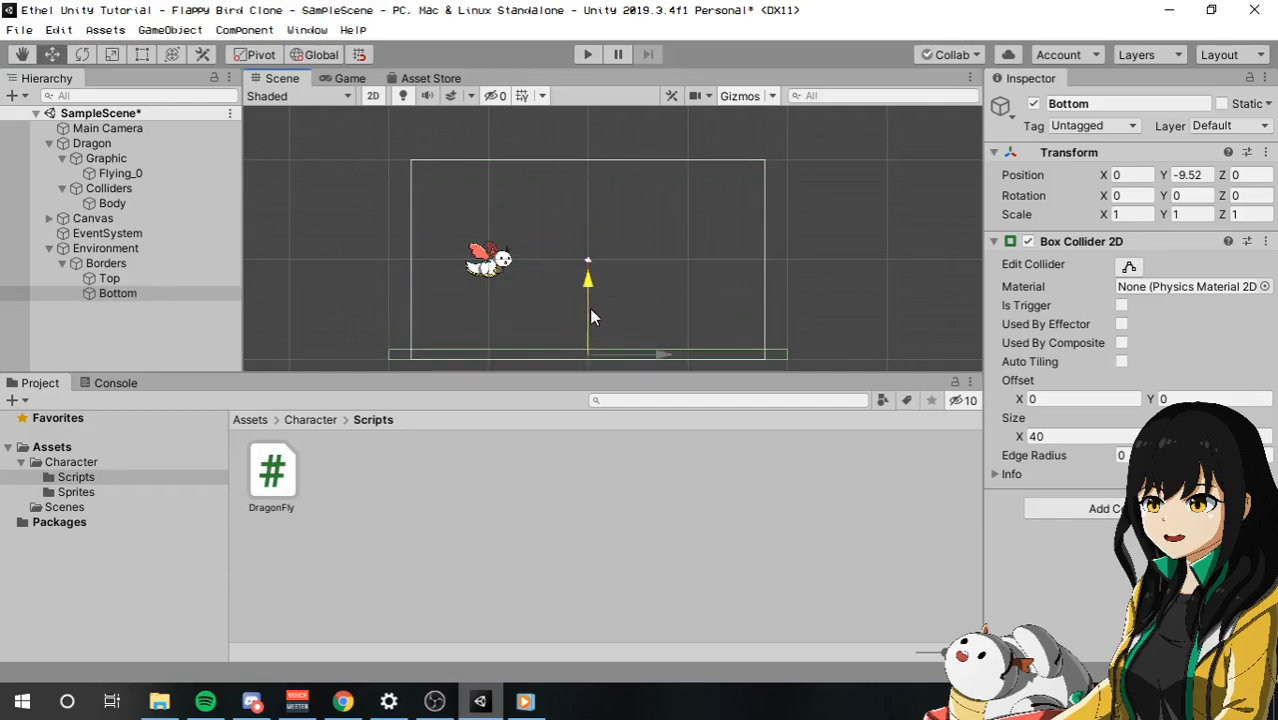
left_click(1190, 175)
type("-7")
key("BackSpace")
type("935")
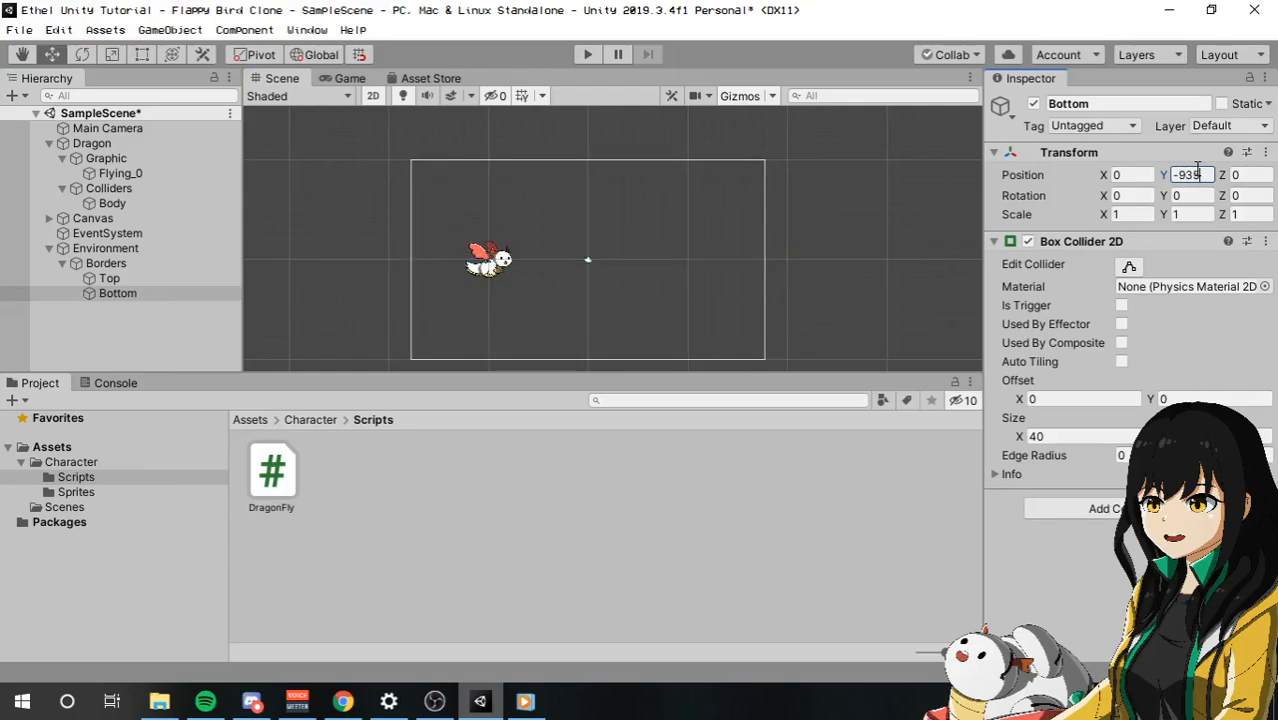
key("BackSpace")
key("BackSpace")
type(".5")
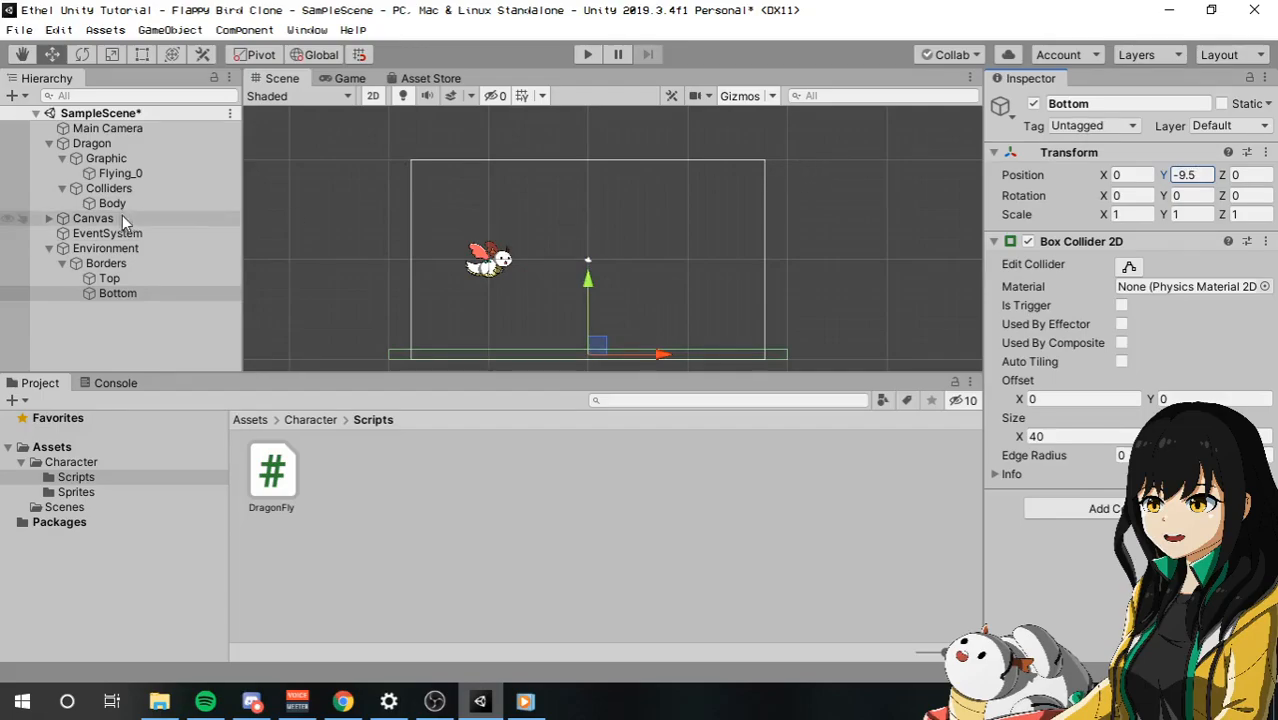
- Inspect the placement of the Bottom and Top colliders against the camera frame, and select their parent object Borders
left_click(136, 296)
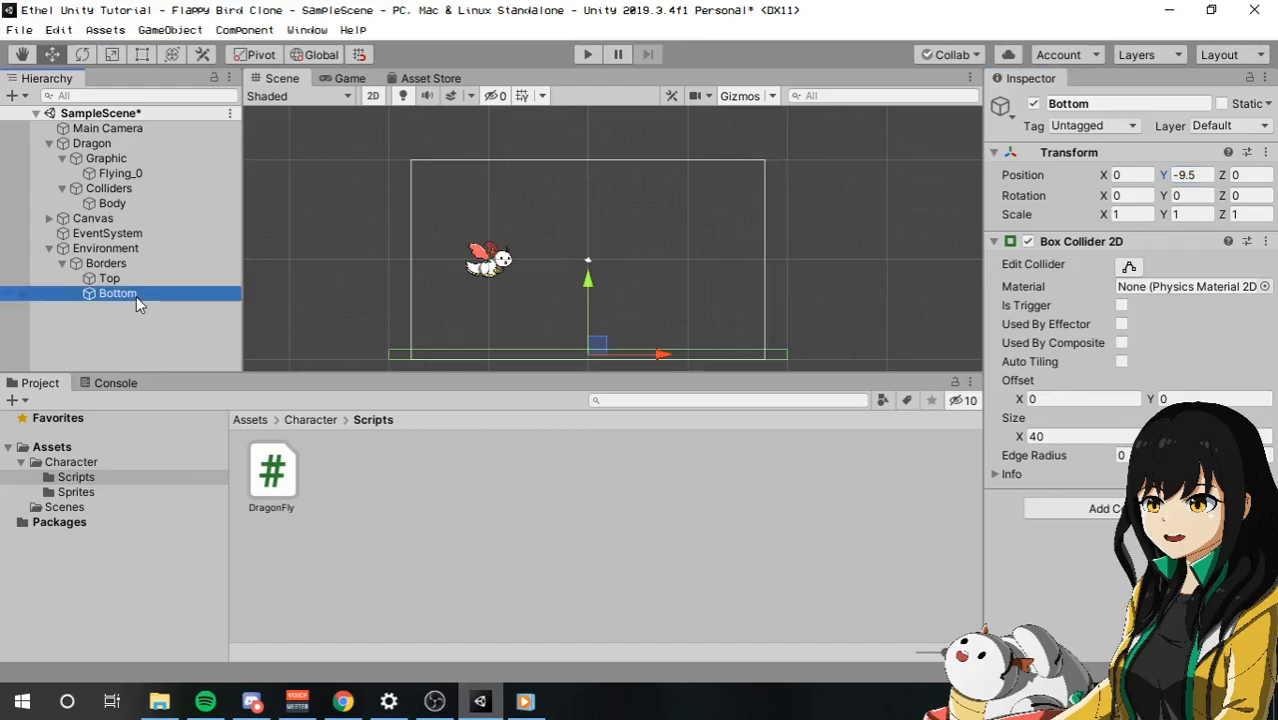
middle_click_drag(604, 238, 601, 190)
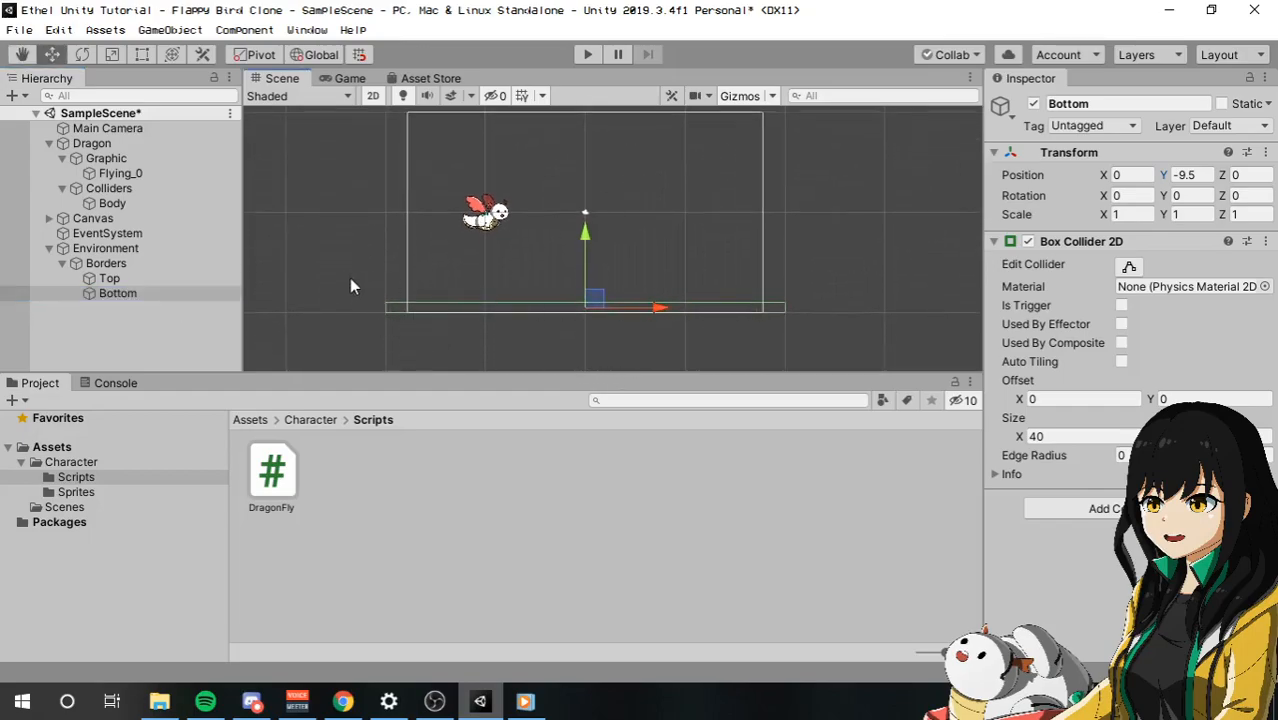
left_click(110, 292)
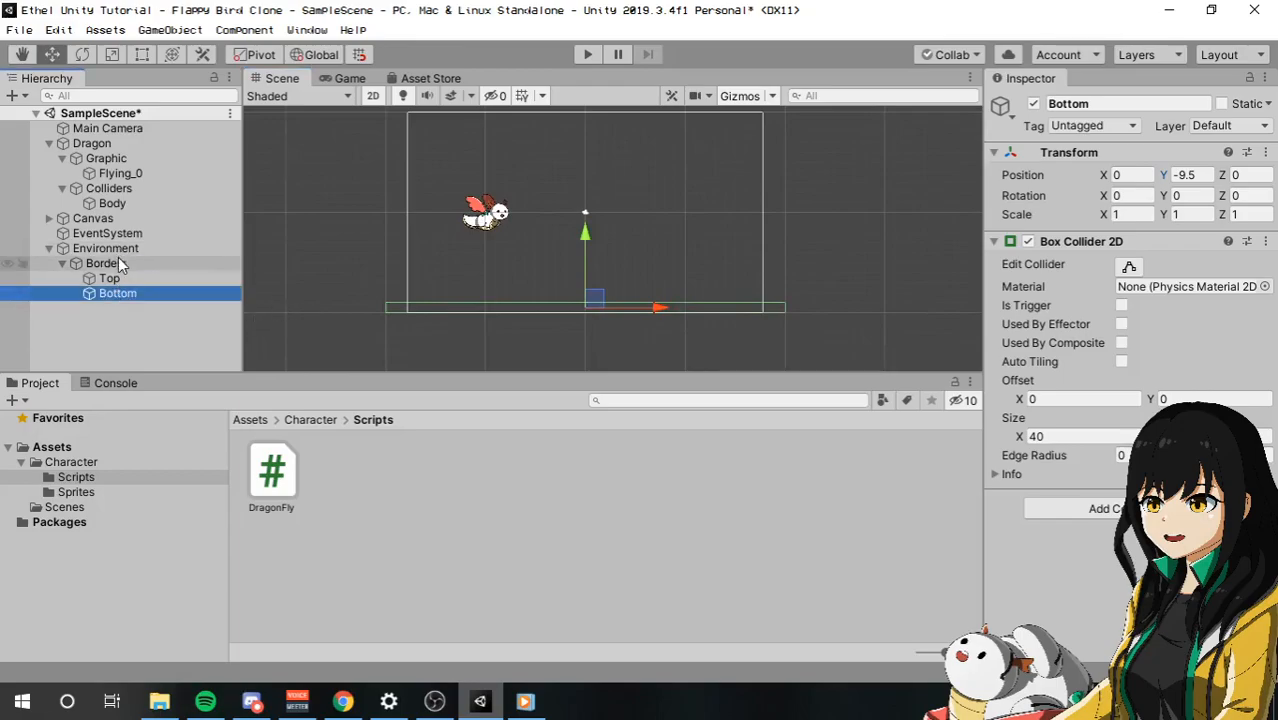
left_click(110, 278)
key("f")
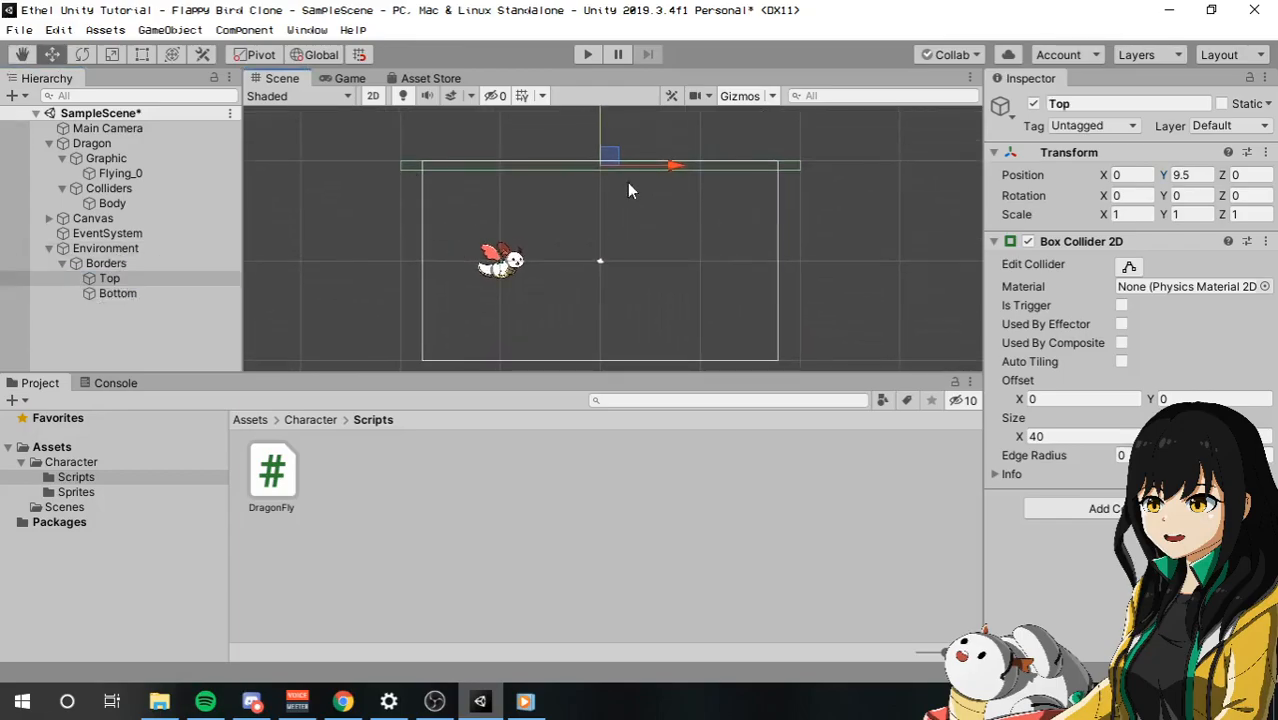
left_click(144, 262)
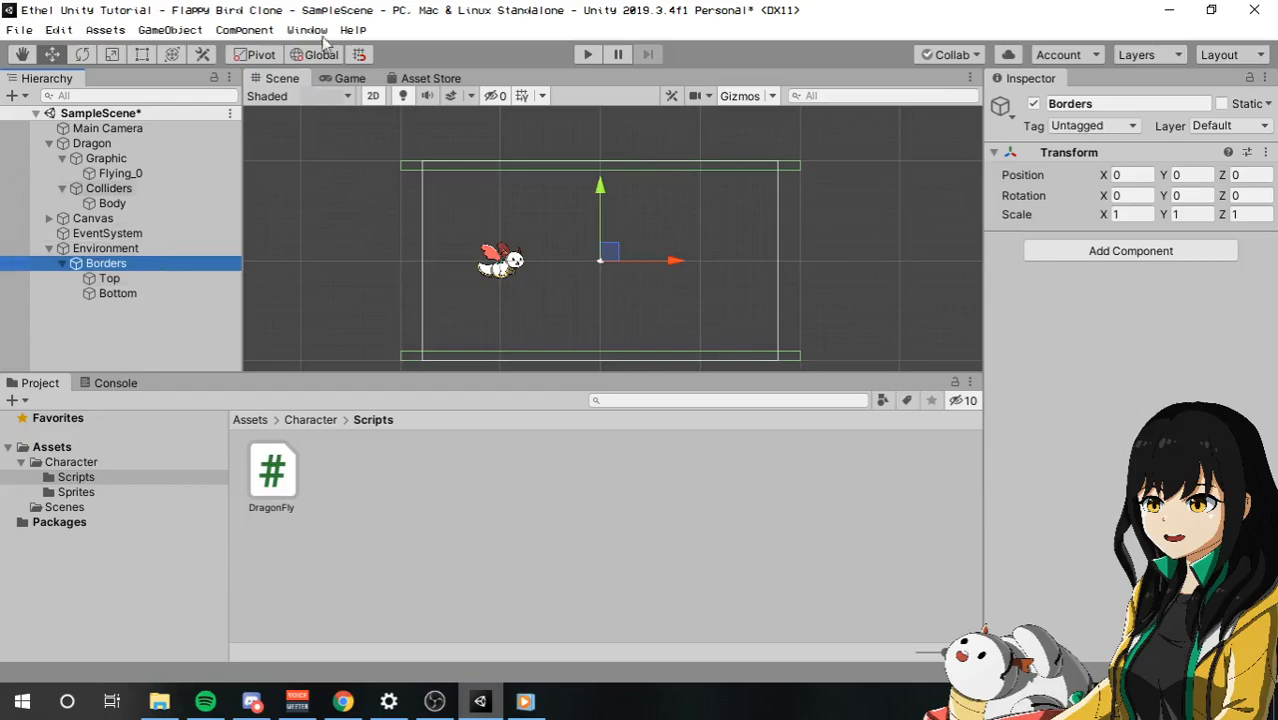
- Run the game in the game view and flap the dragon repeatedly to test it against the bottom and top borders
left_click(352, 79)
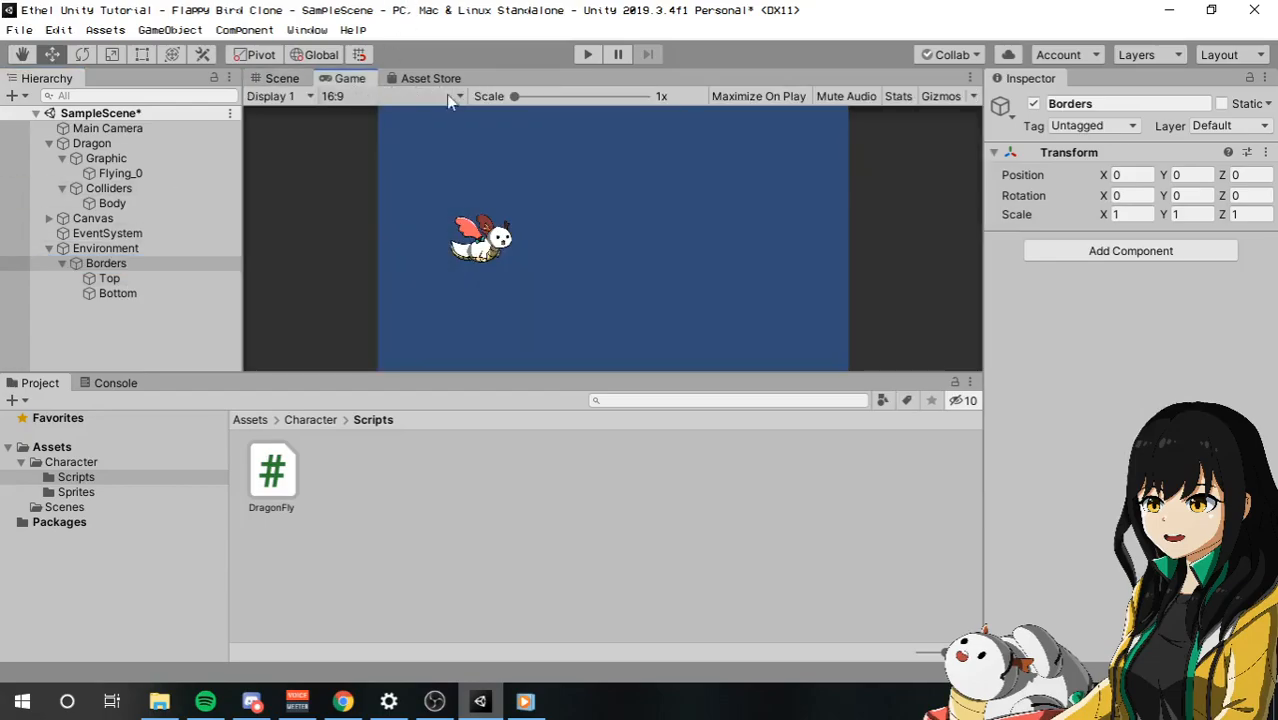
left_click(587, 56)
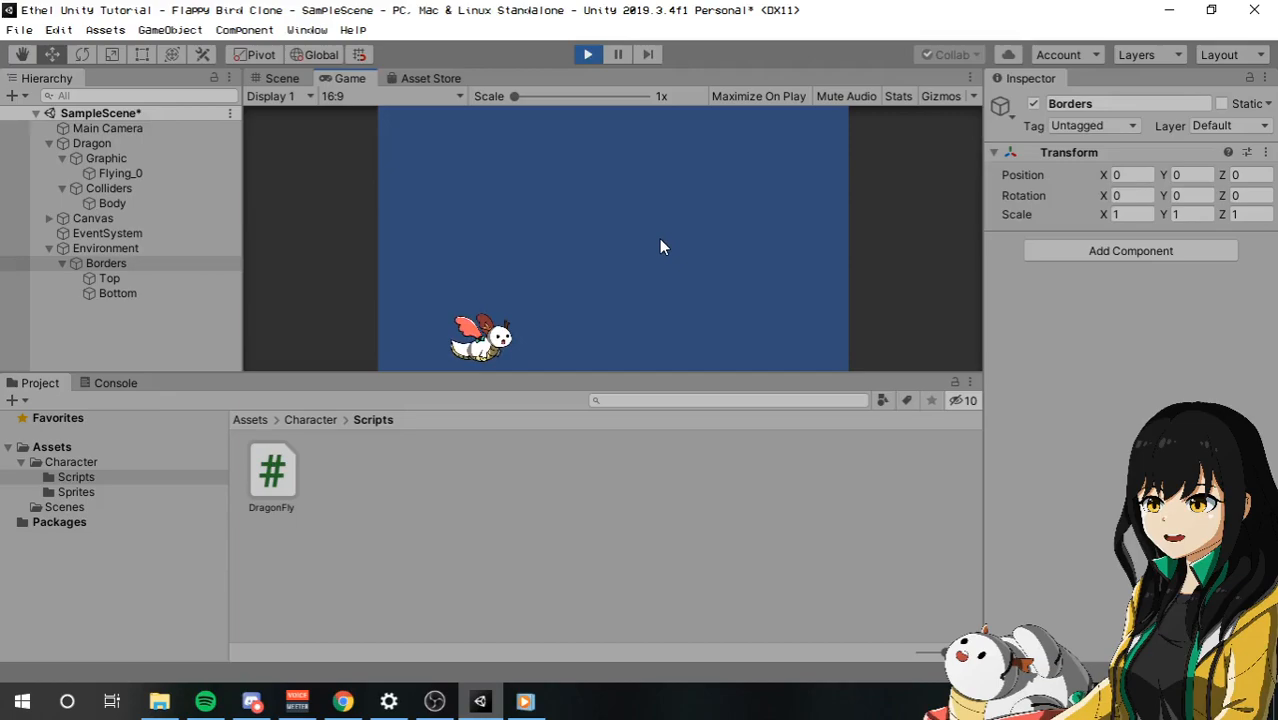
left_click(659, 238)
left_click(659, 238)
left_click(659, 238)
left_click(659, 238)
left_click(659, 238)
left_click(659, 238)
left_click(659, 238)
left_click(659, 238)
left_click(659, 238)
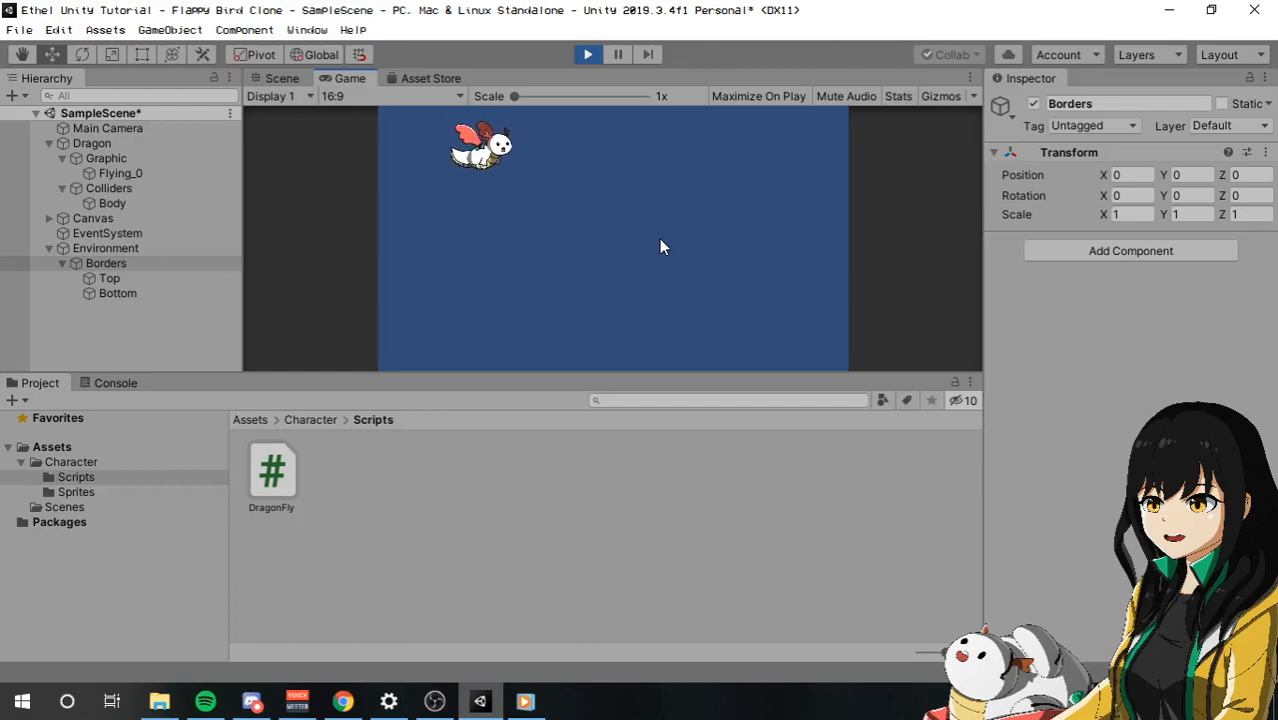
left_click(659, 238)
left_click(659, 238)
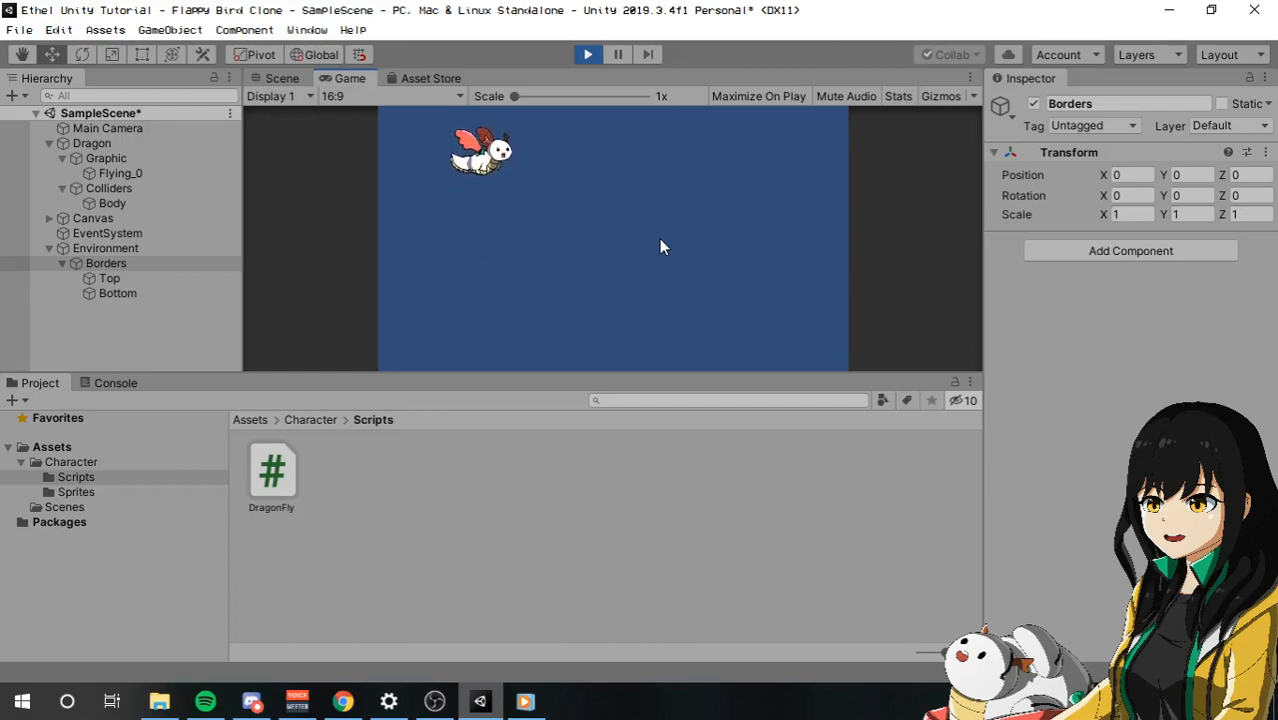
left_click(659, 238)
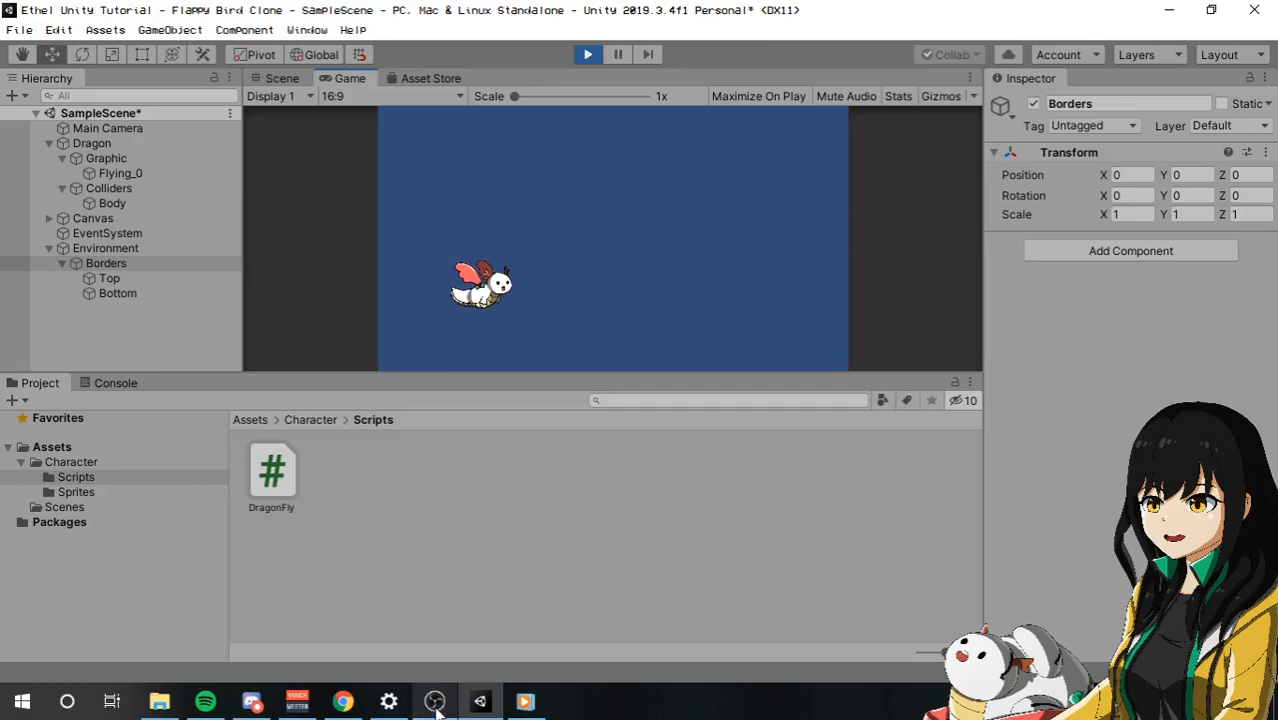
mouse_move(434, 701)
left_click(466, 605)
left_click(481, 701)
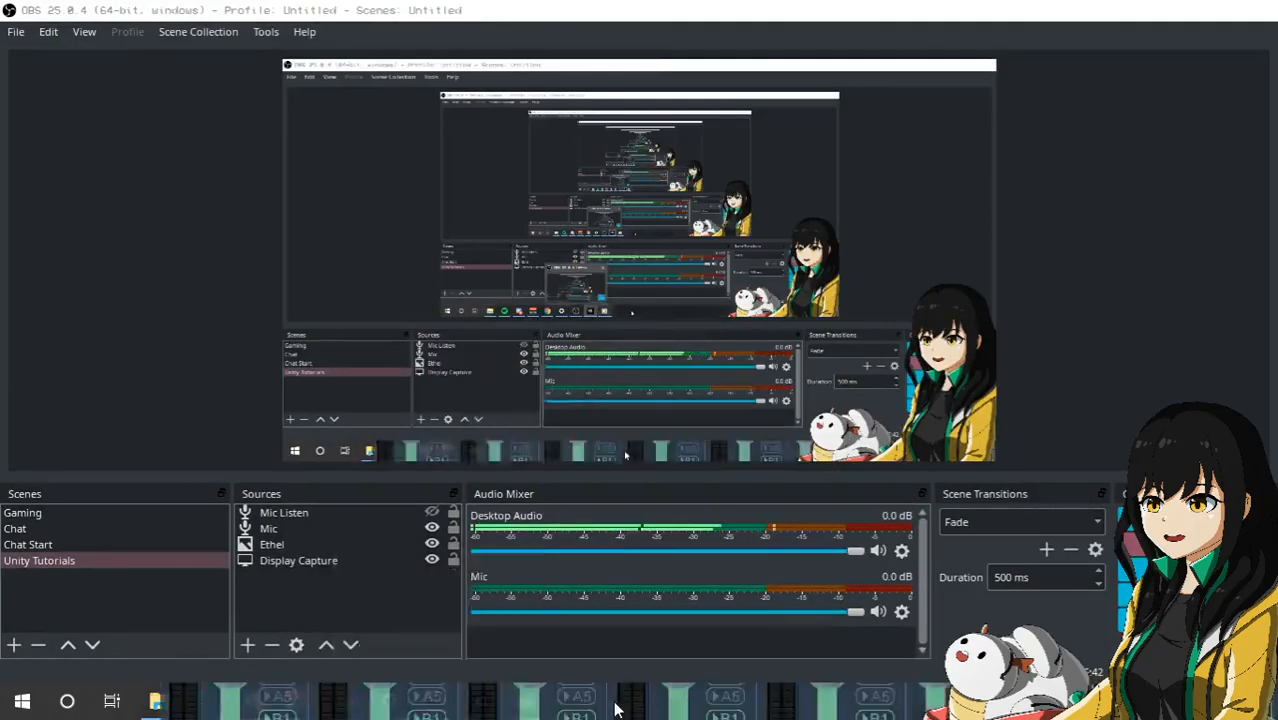
left_click(846, 551)
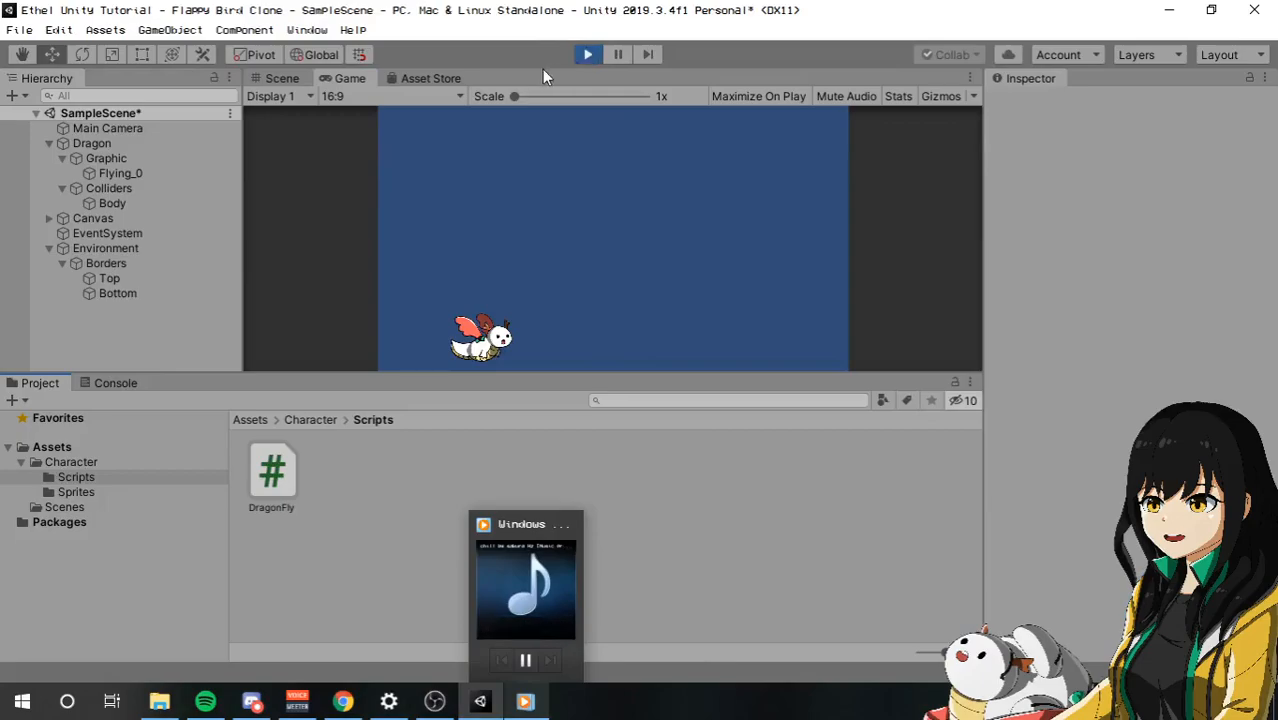
left_click(497, 708)
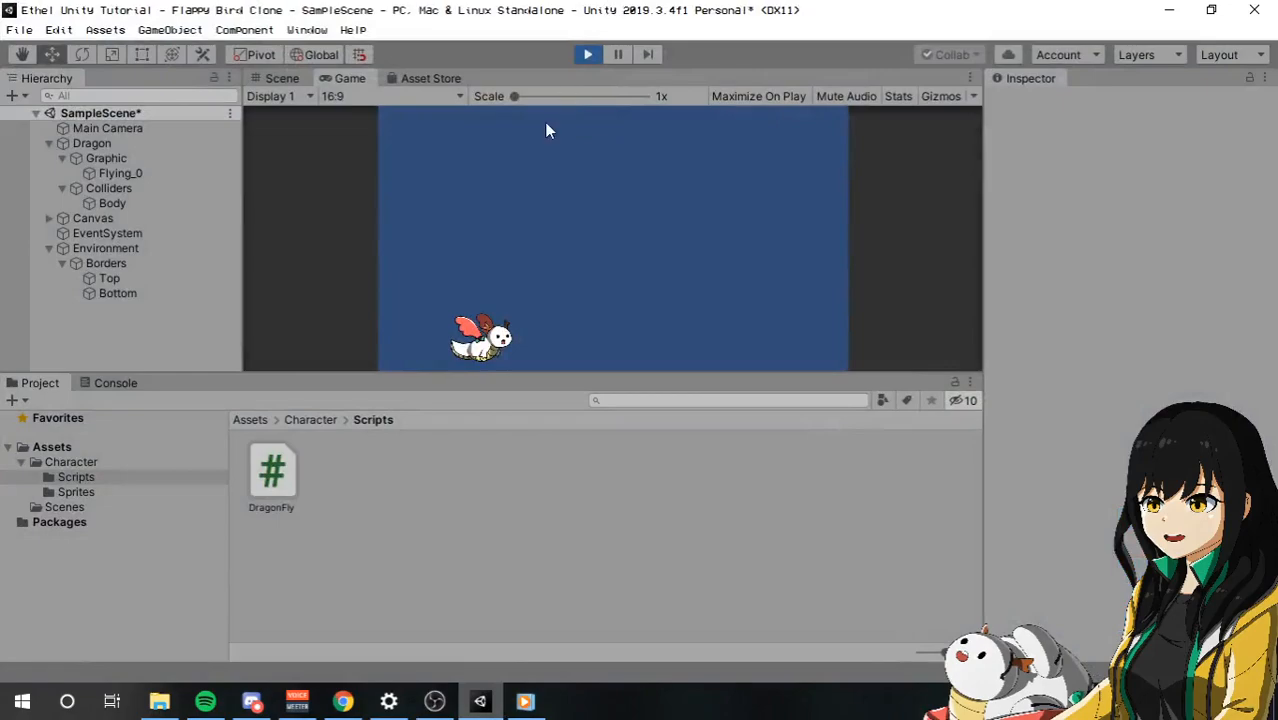
- Flap the dragon up to the top border again in the running game, stop the game and return to the scene view
left_click(304, 81)
left_click(360, 80)
left_click(698, 292)
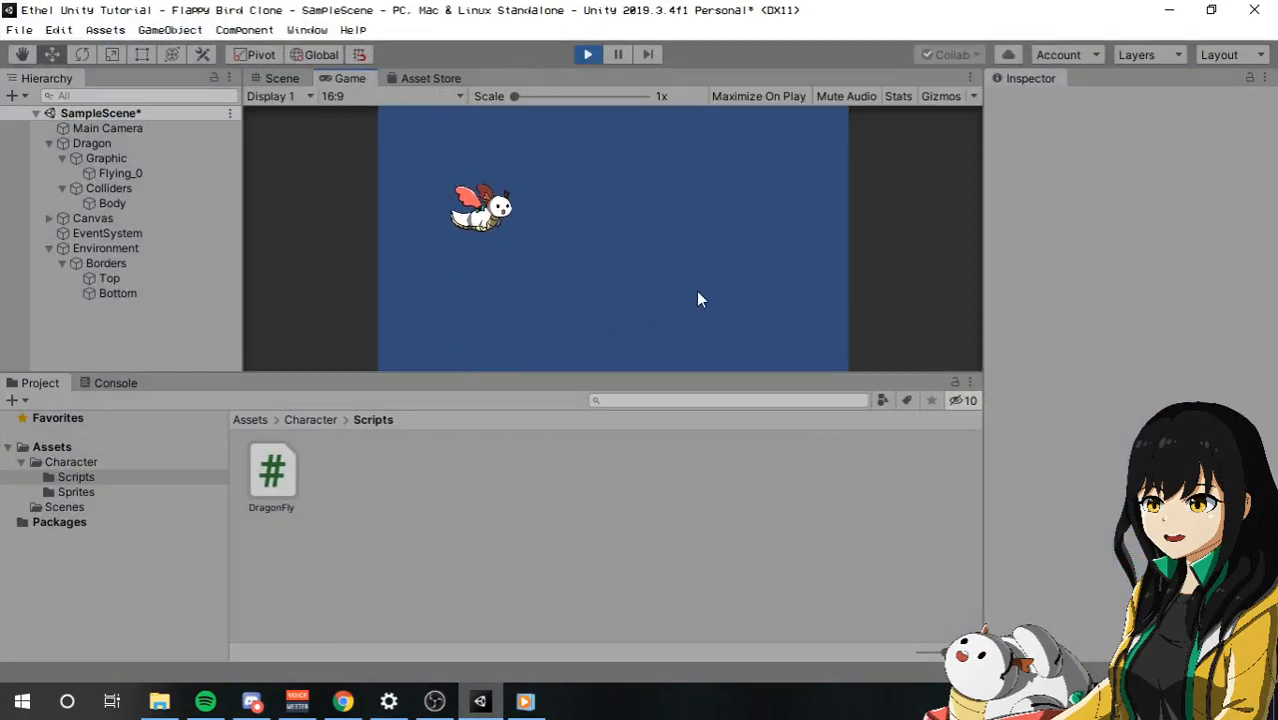
left_click(698, 295)
left_click(698, 295)
left_click(698, 295)
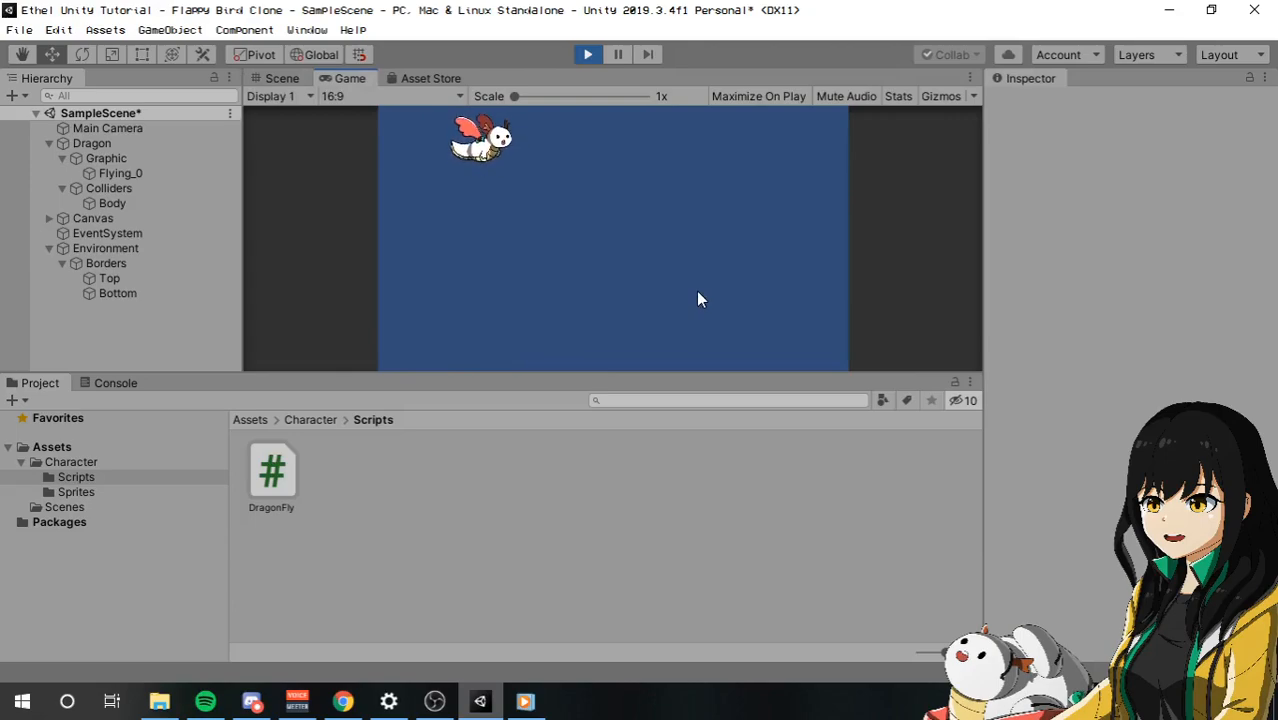
left_click(698, 295)
left_click(698, 295)
left_click(698, 292)
left_click(698, 292)
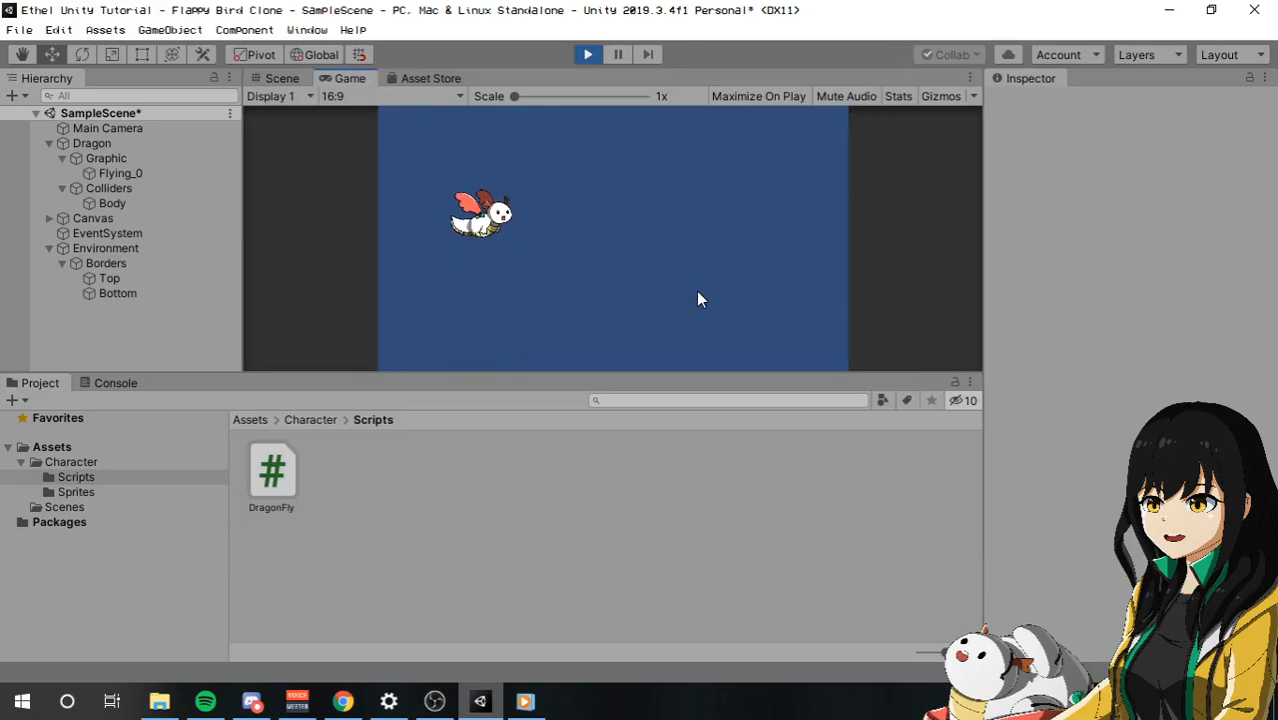
left_click(586, 54)
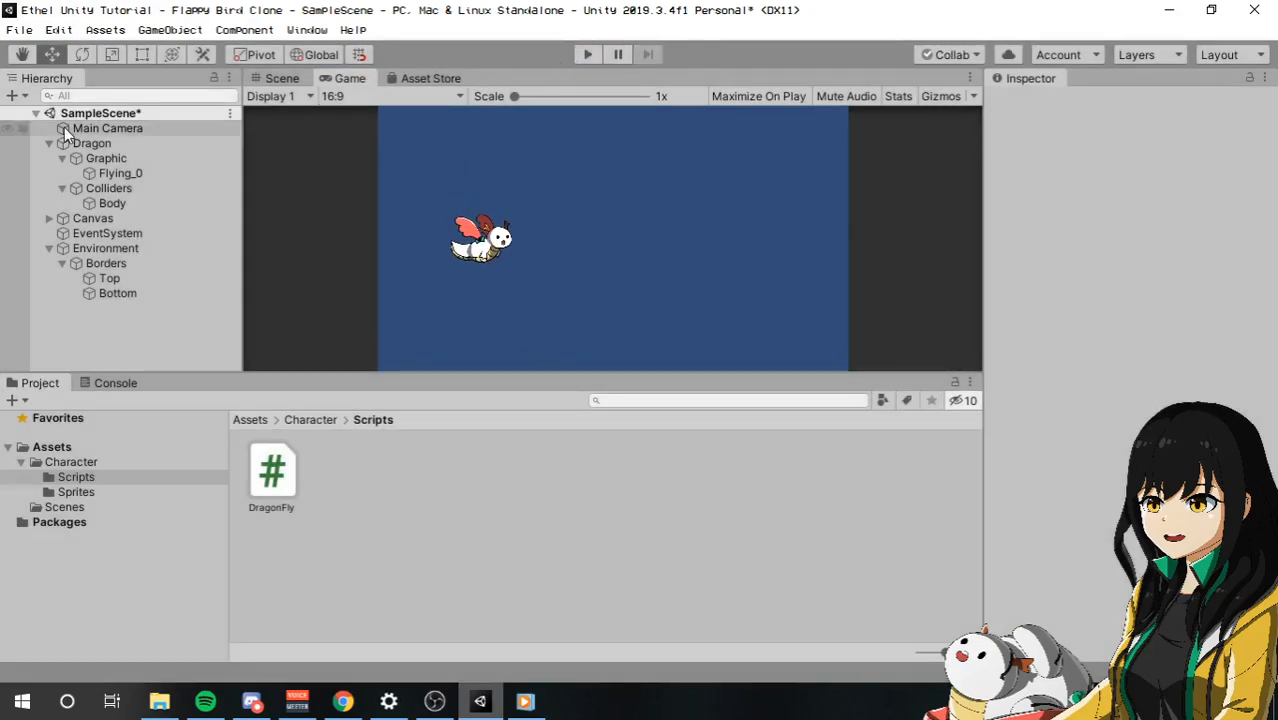
left_click(296, 78)
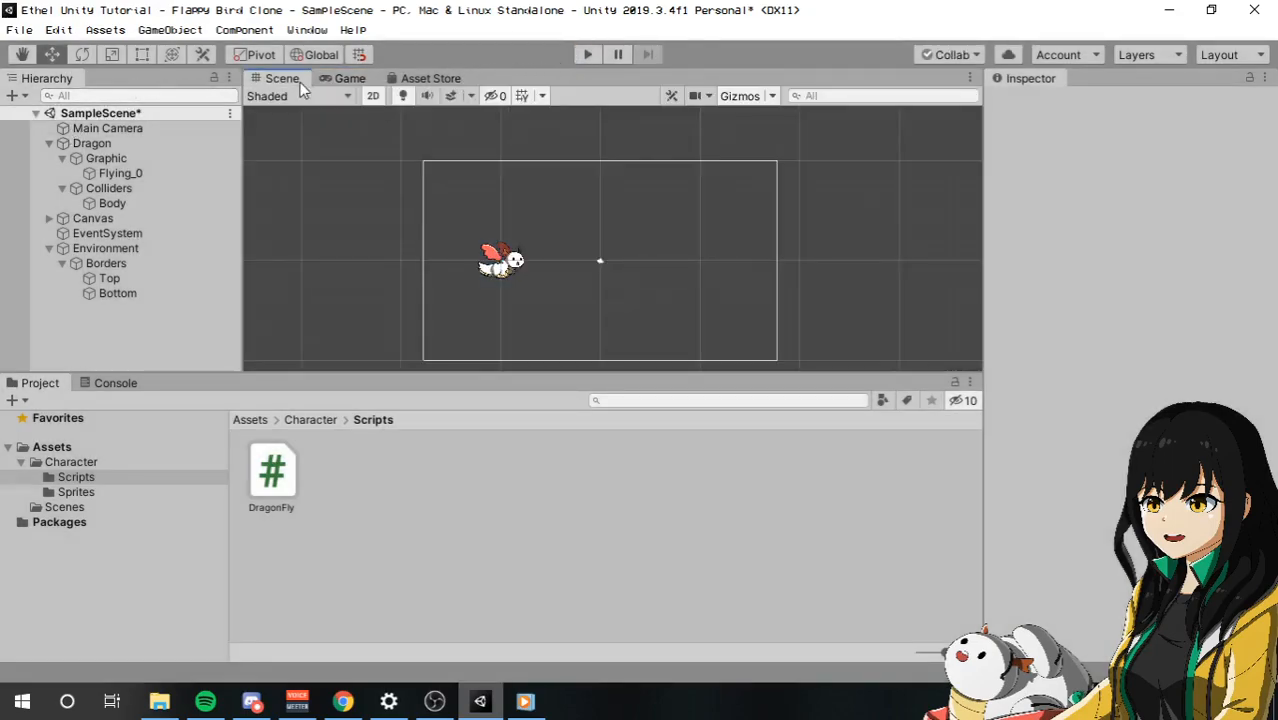
- Collapse the Dragon and Environment groups in the scene's object tree
left_click(49, 143)
left_click(49, 158)
left_click(49, 158)
left_click(50, 188)
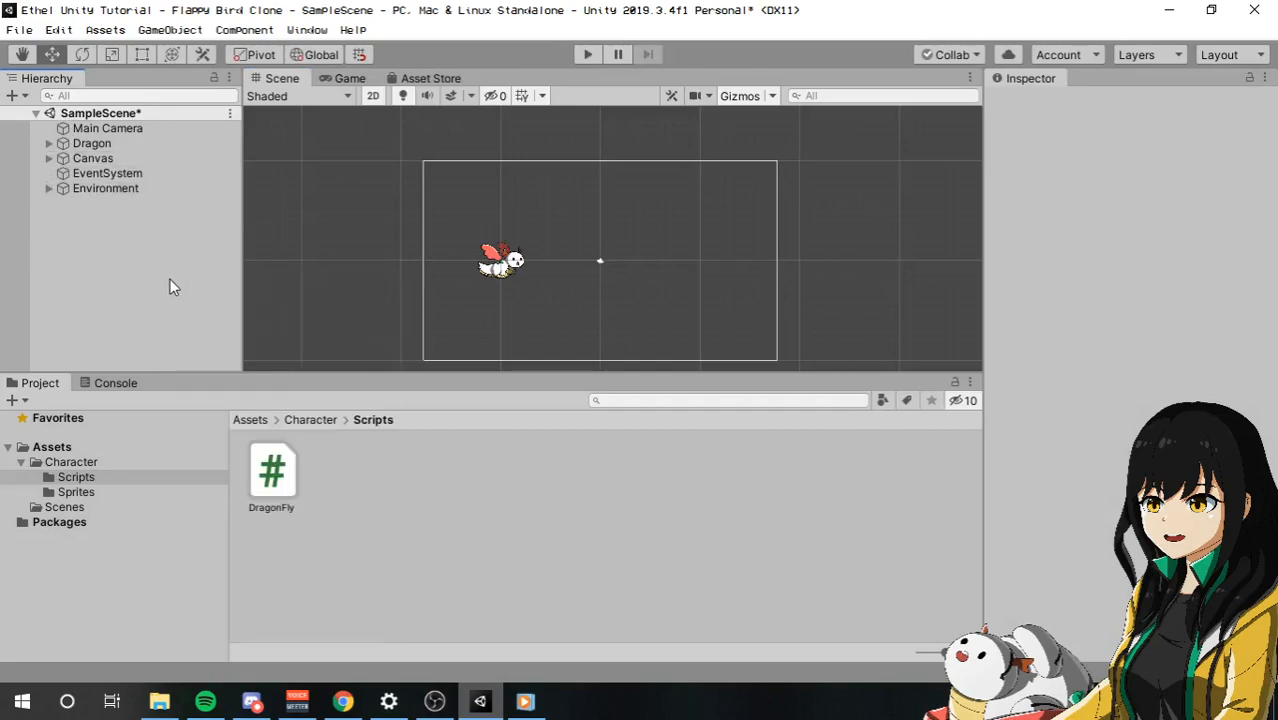
middle_click_drag(628, 210, 665, 220)
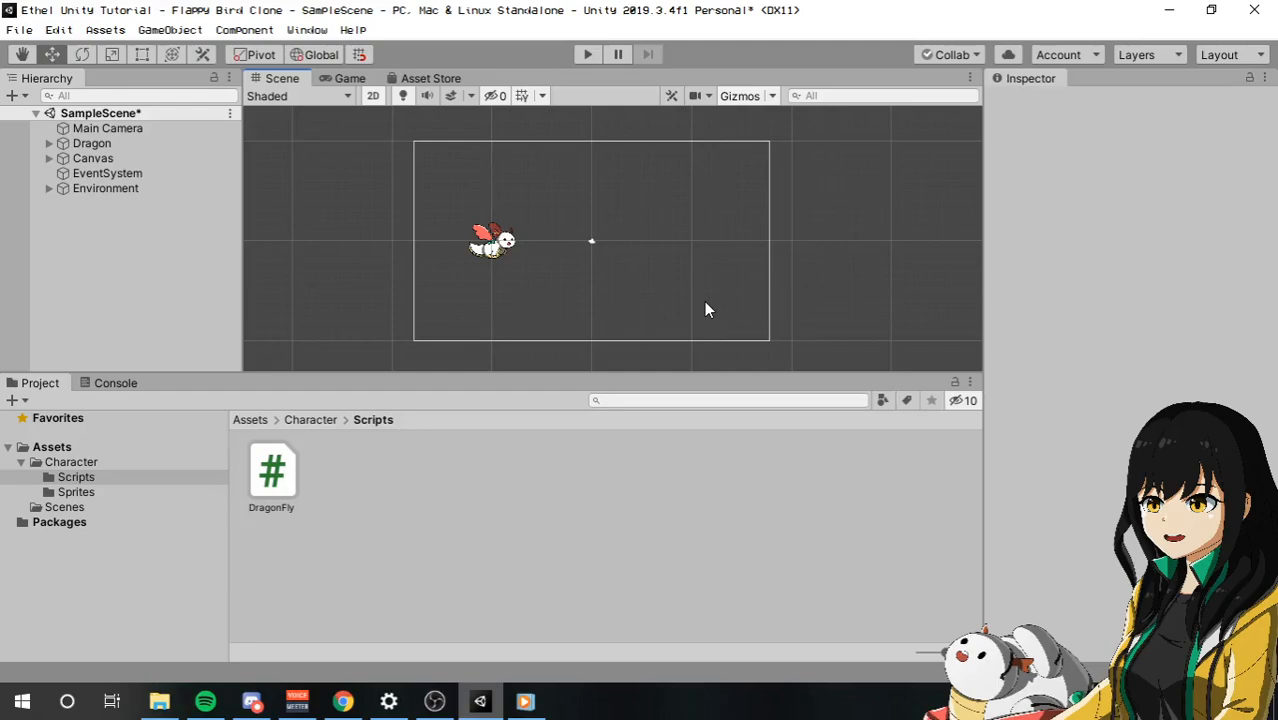
left_click(437, 702)
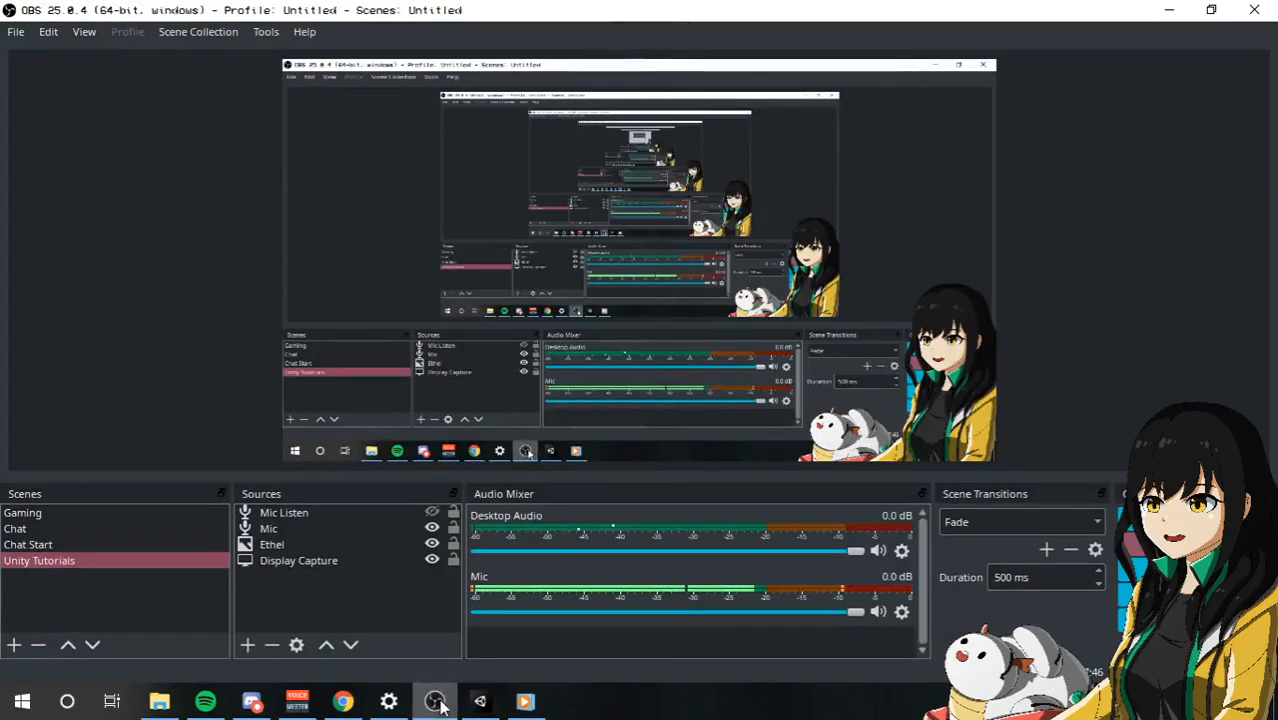